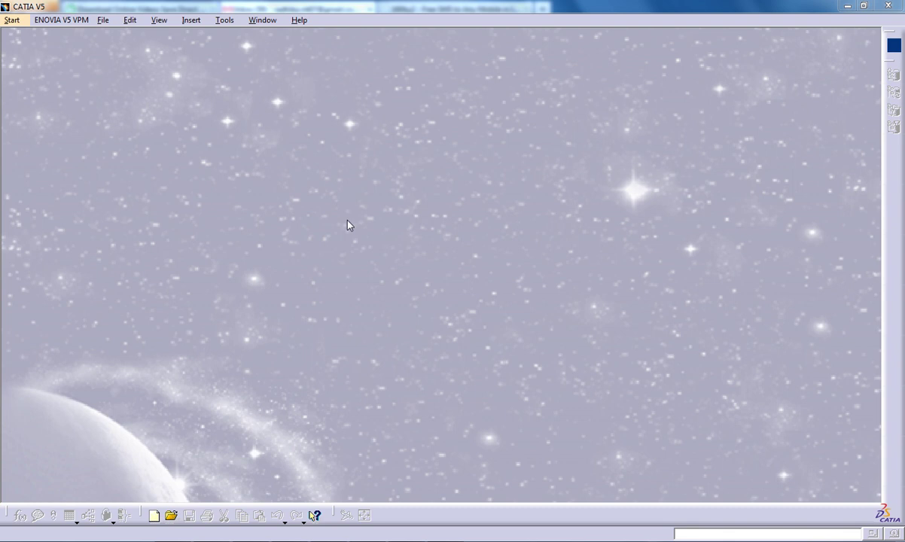
Start a new part in the Wireframe and Surface Design workbench.
click(18, 24)
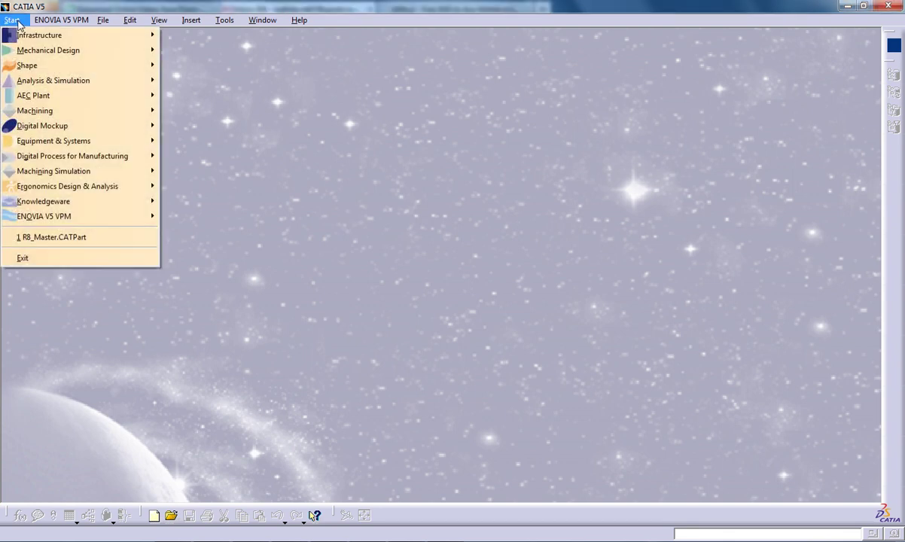
mouse_move(83, 49)
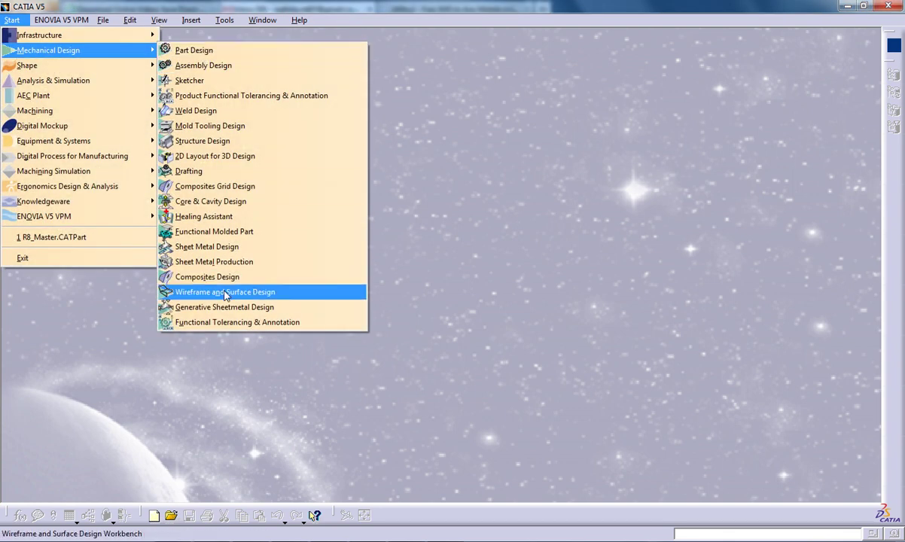
click(226, 291)
Confirm the new Part1 and create Point.1 at the origin.
click(426, 258)
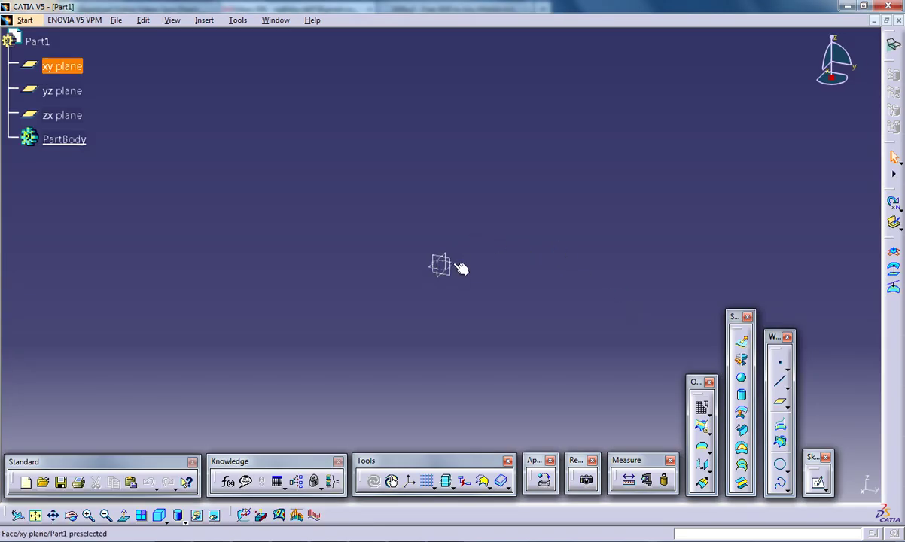
click(778, 363)
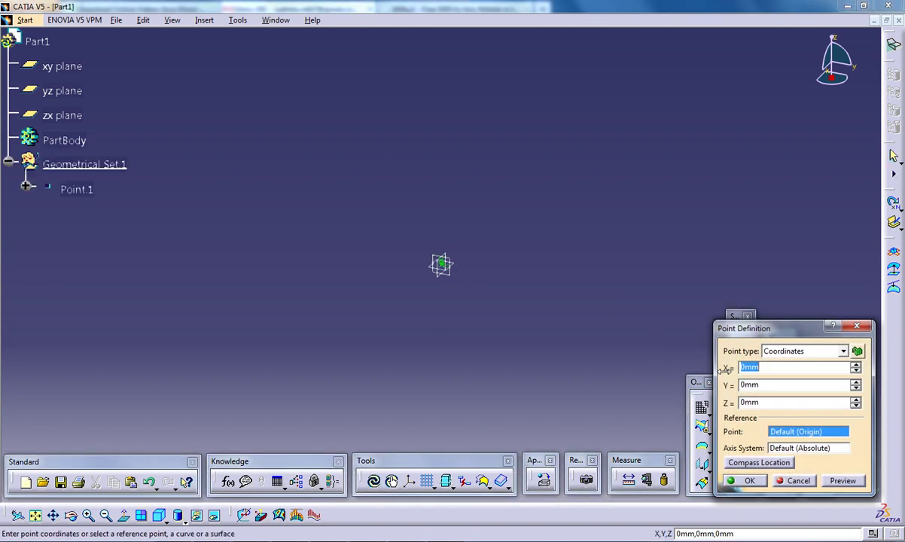
click(750, 482)
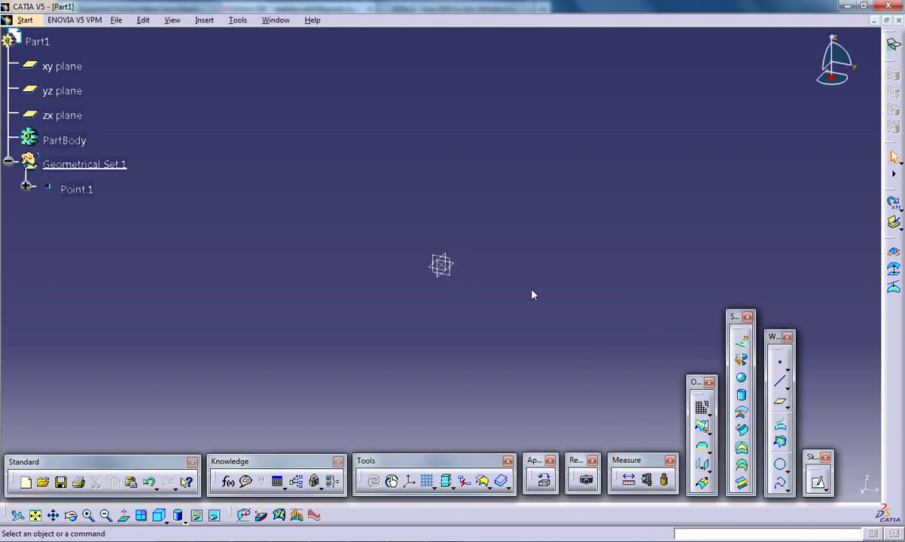
Create a 20mm-radius cylinder surface on Point.1, normal to the xy plane.
click(741, 395)
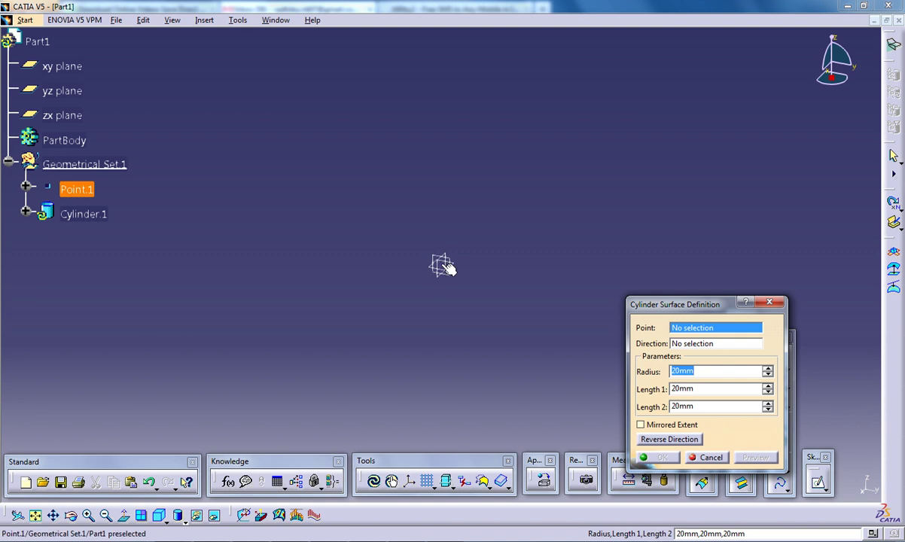
click(443, 265)
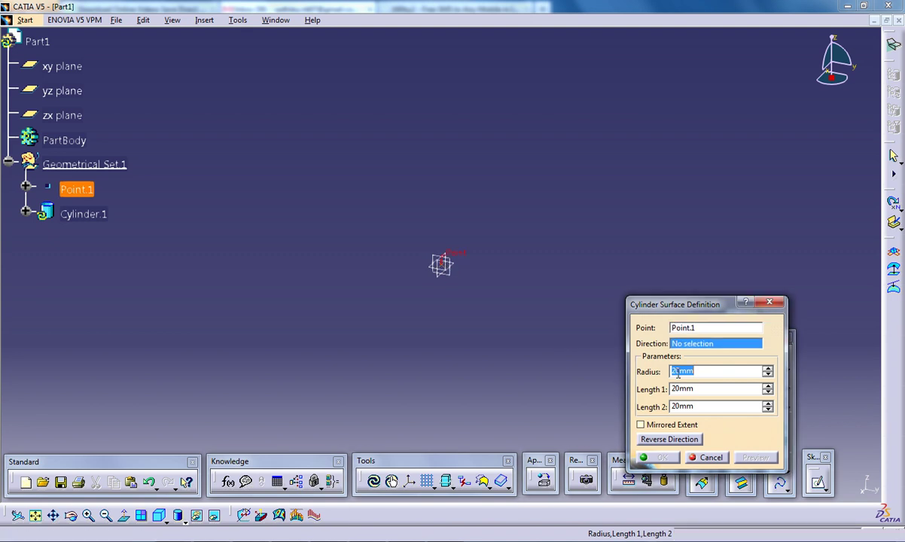
click(452, 263)
click(662, 458)
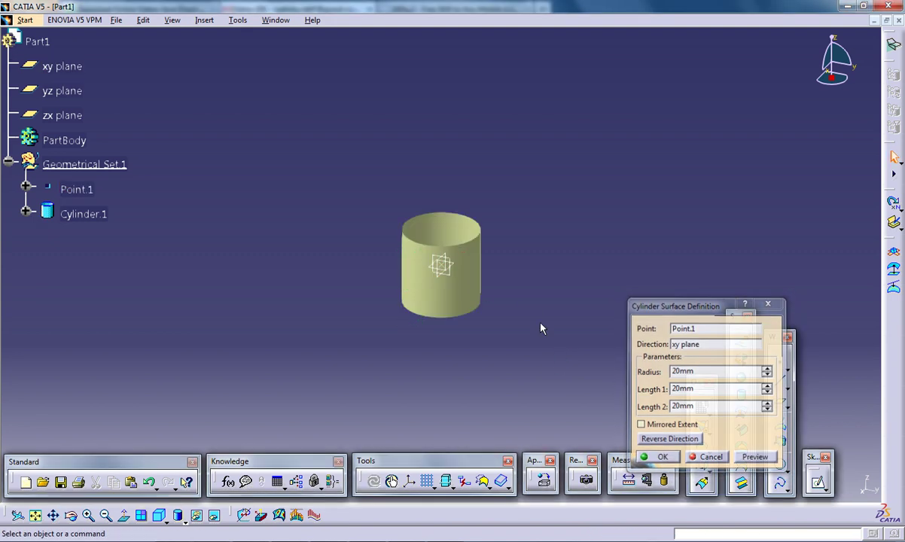
Open a sketch on the yz plane, draw a trial spline, then delete it.
click(441, 265)
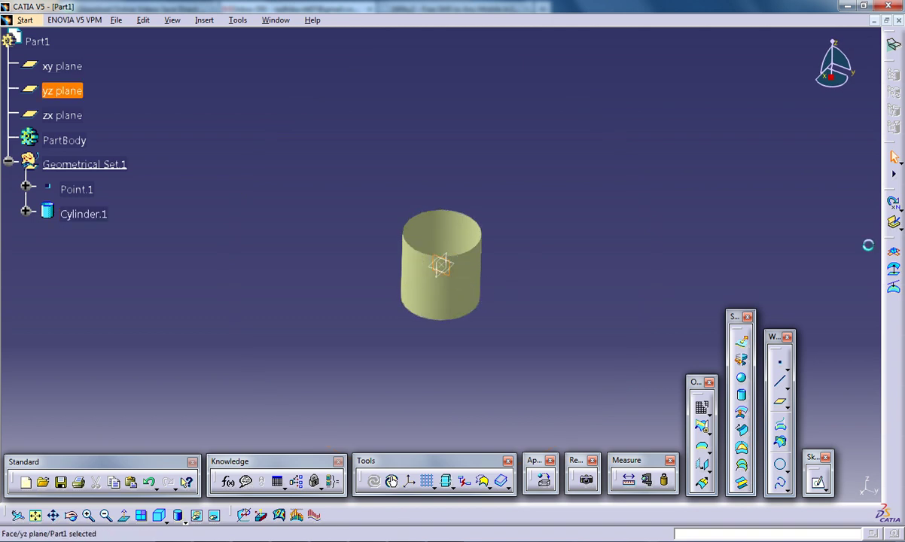
click(818, 482)
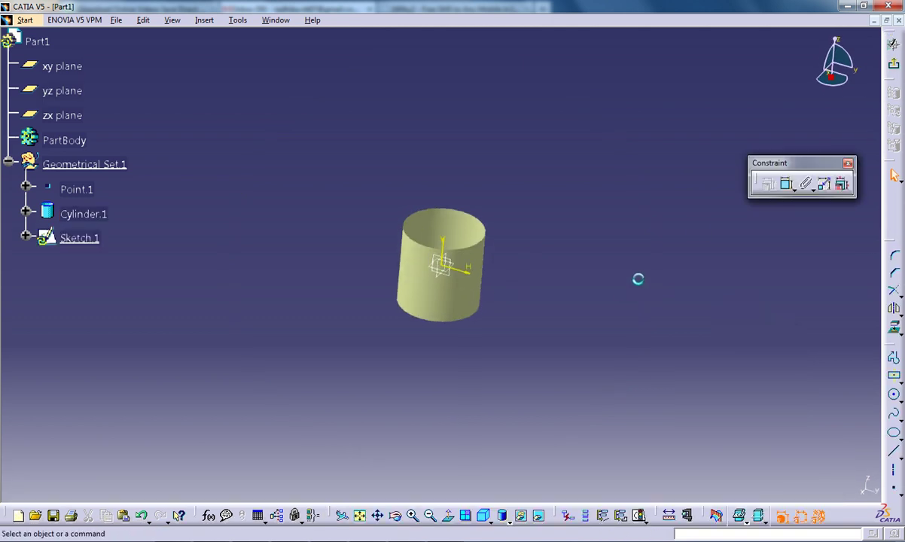
click(894, 413)
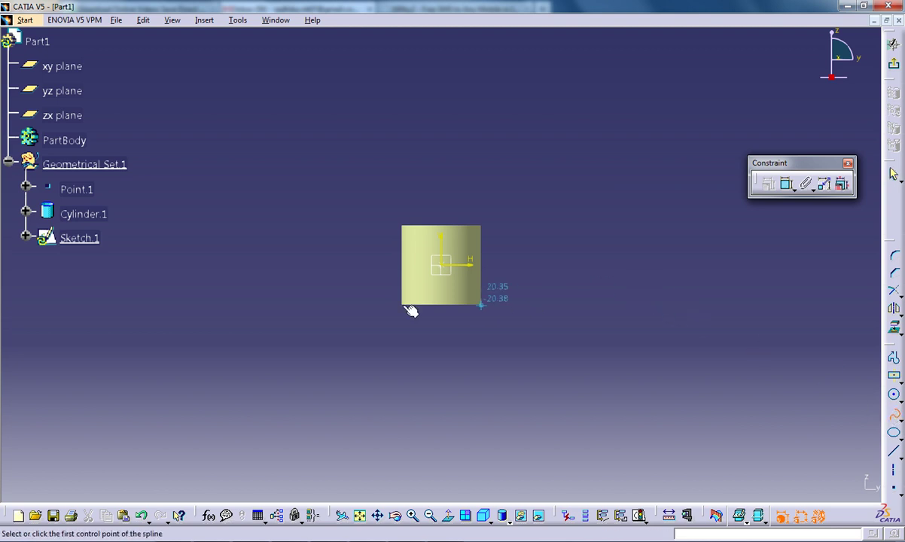
click(407, 252)
click(421, 241)
double_click(598, 260)
click(420, 245)
key(Delete)
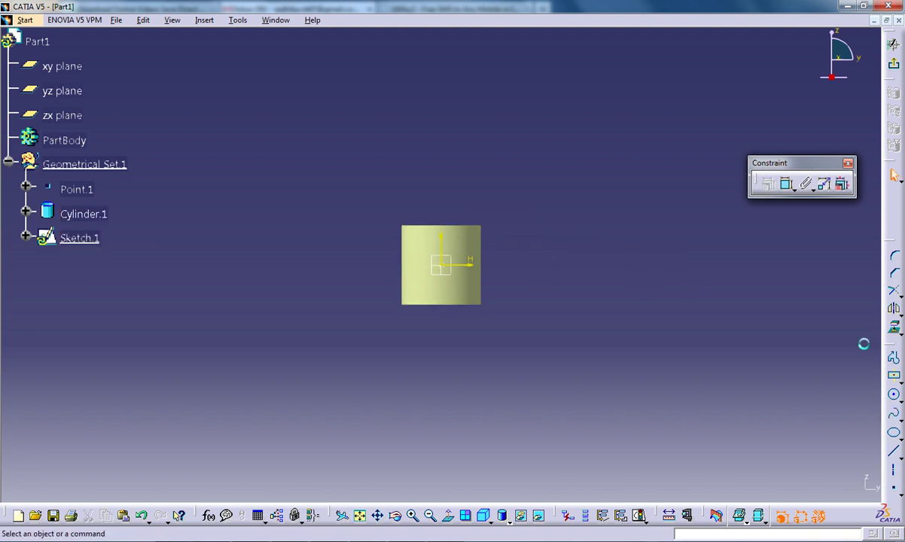
Draw a horizontal line across the cylinder's profile.
click(894, 452)
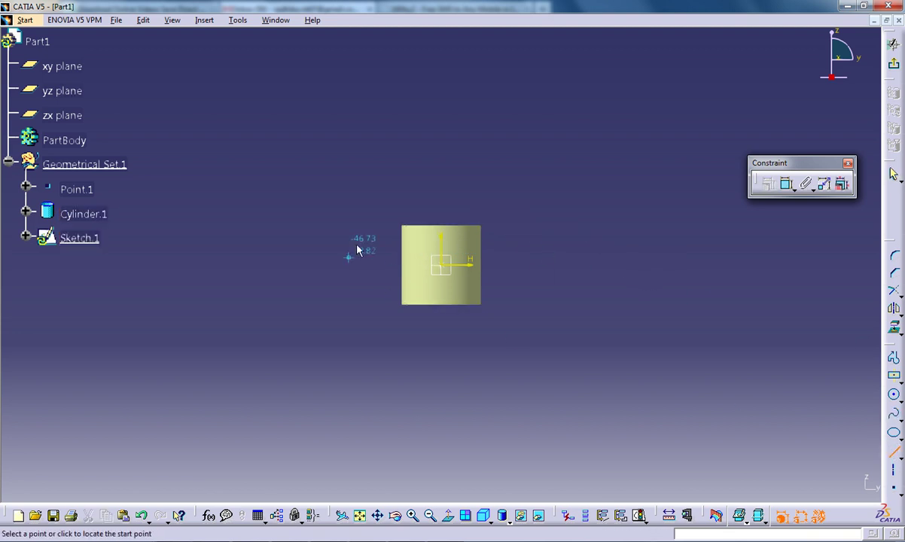
click(407, 252)
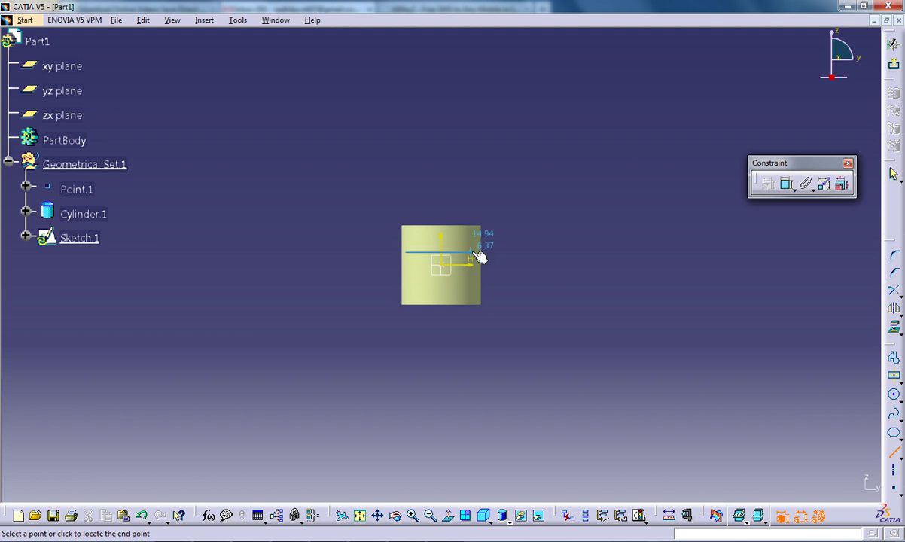
click(475, 252)
Extrude Sketch.1 as a surface 16mm with mirrored extent through the cylinder.
click(893, 43)
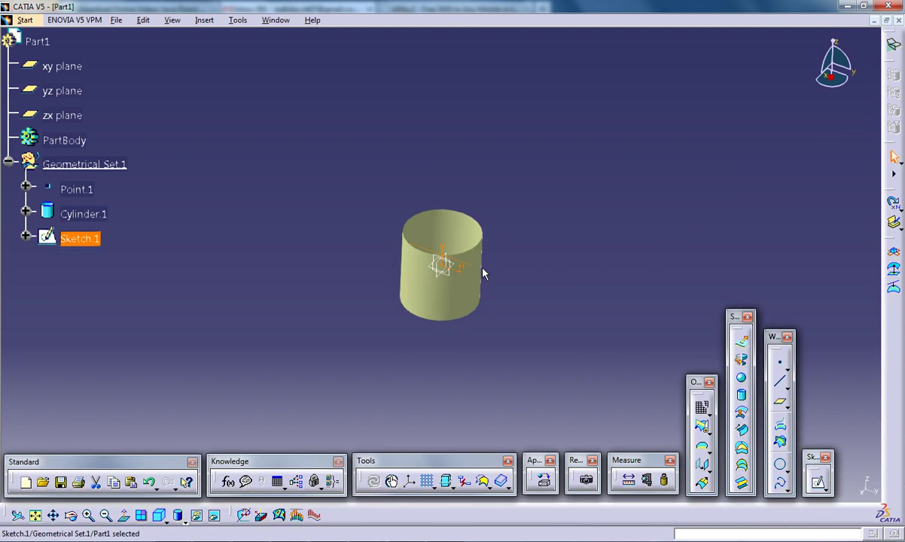
click(741, 343)
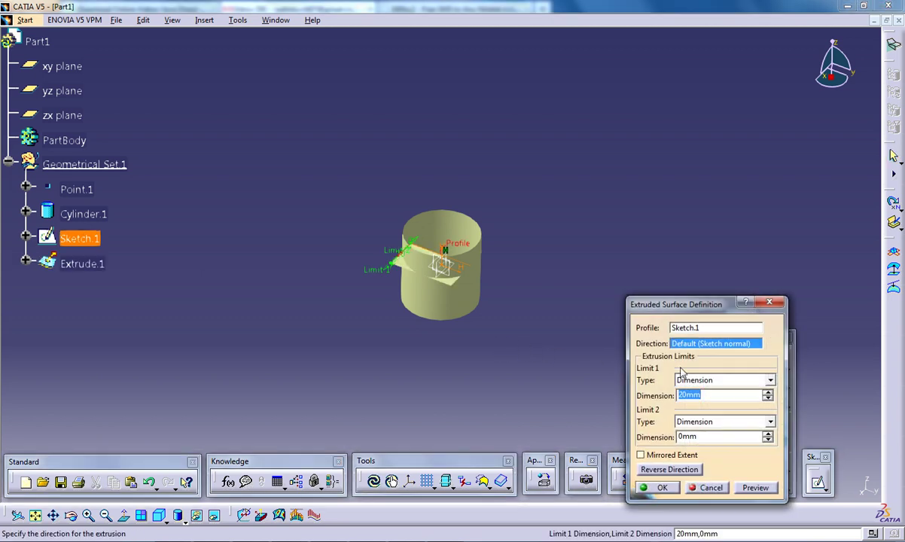
middle_drag(559, 300, 443, 241)
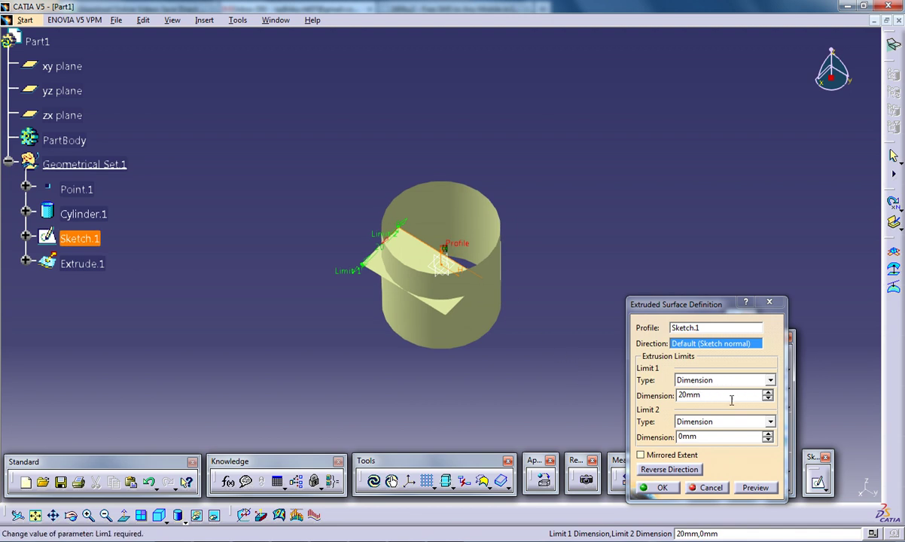
click(666, 456)
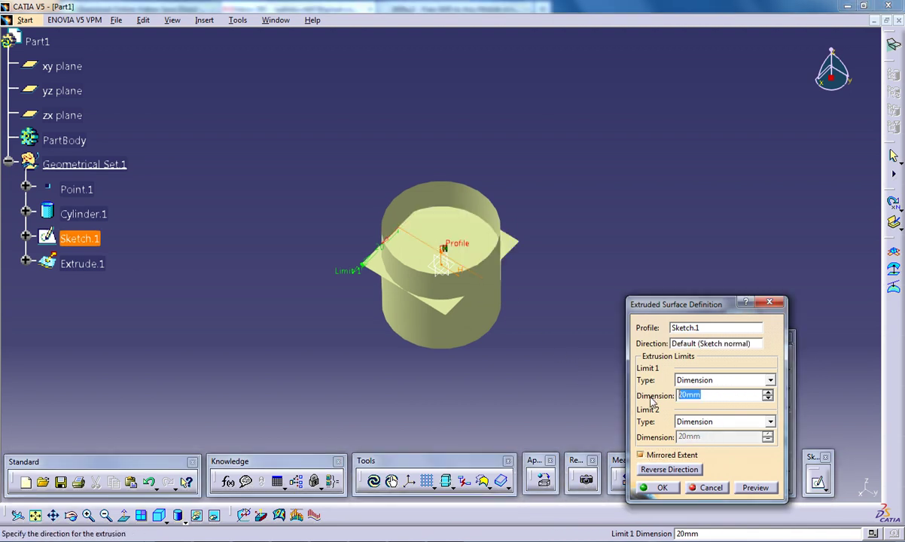
text(16)
key(Return)
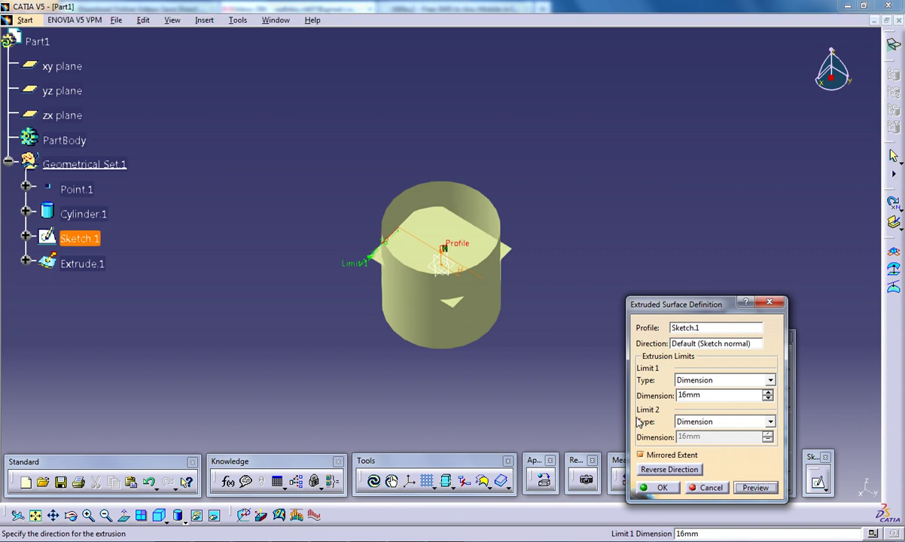
click(663, 488)
mouse_move(404, 248)
middle_down()
mouse_move(423, 283)
mouse_move(483, 297)
mouse_move(370, 198)
mouse_move(339, 255)
mouse_move(402, 320)
middle_up()
mouse_move(444, 270)
middle_down()
mouse_move(342, 207)
mouse_move(325, 223)
mouse_move(366, 309)
mouse_move(337, 287)
mouse_move(454, 305)
middle_up()
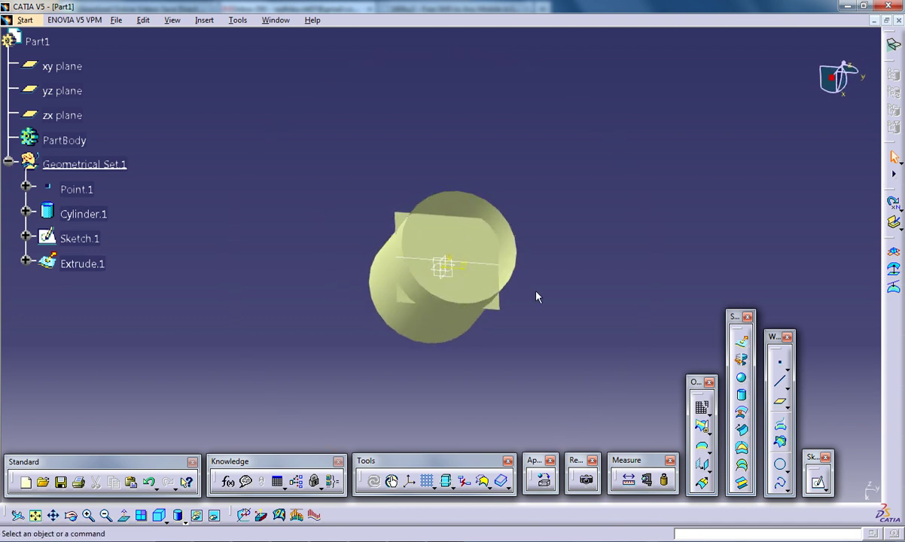
mouse_move(540, 326)
middle_down()
mouse_move(551, 309)
mouse_move(534, 321)
middle_up()
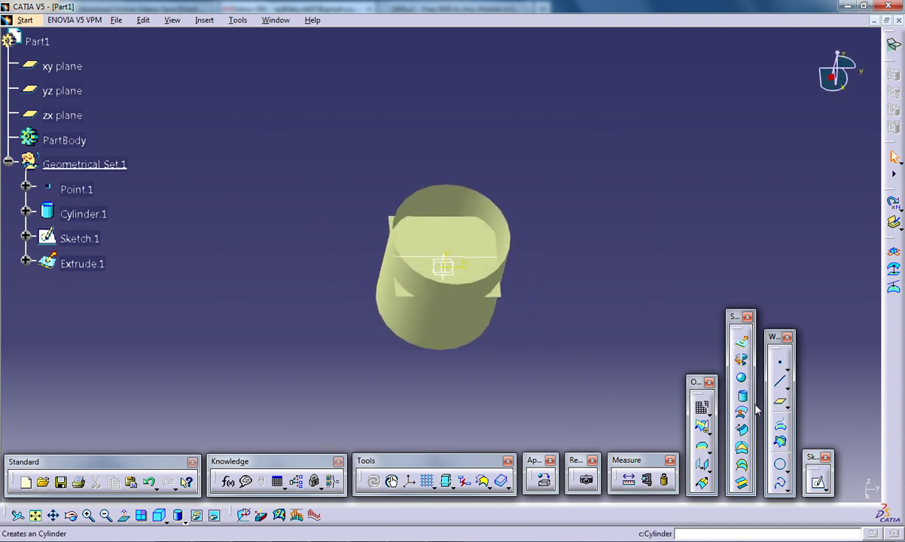
click(704, 429)
click(738, 250)
click(710, 272)
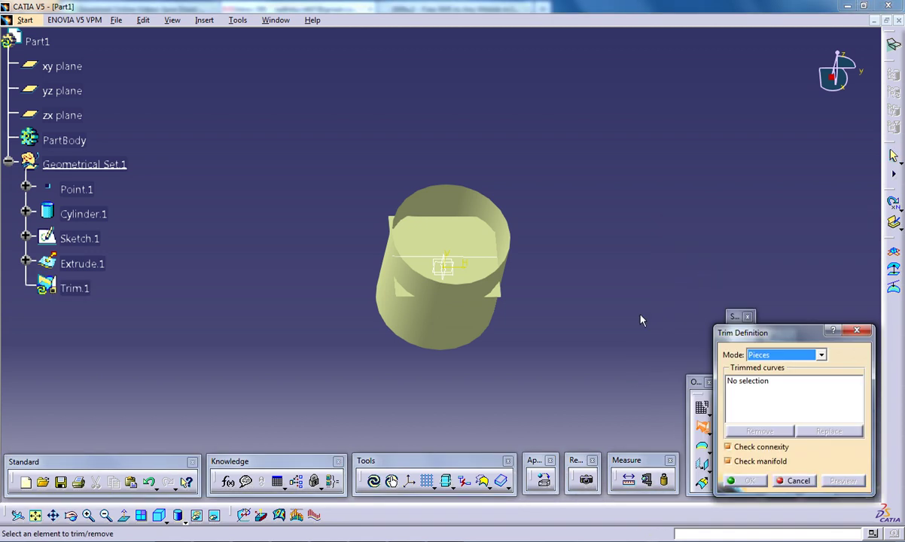
middle_drag(351, 275, 354, 309)
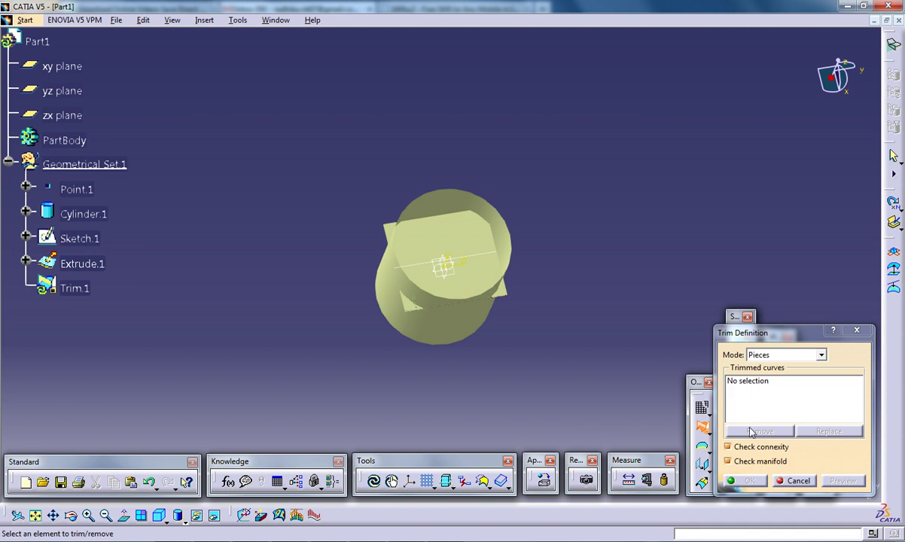
click(798, 481)
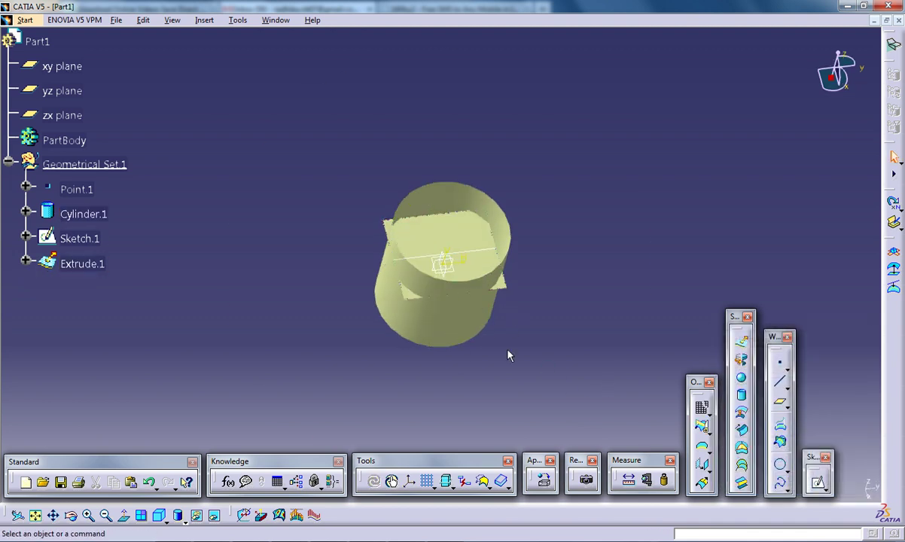
Intersect Cylinder.1 with Extrude.1 to create Intersect.1.
click(781, 445)
click(415, 308)
click(411, 295)
click(753, 483)
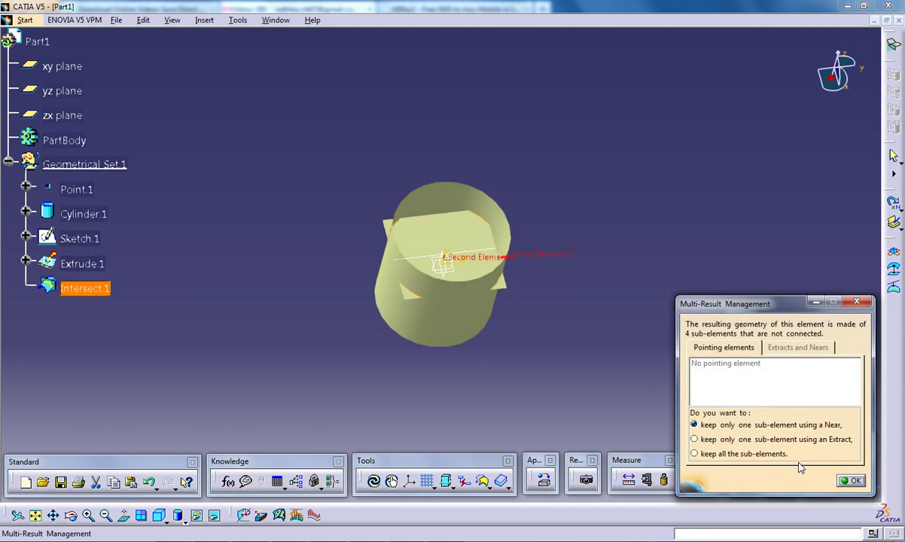
click(854, 483)
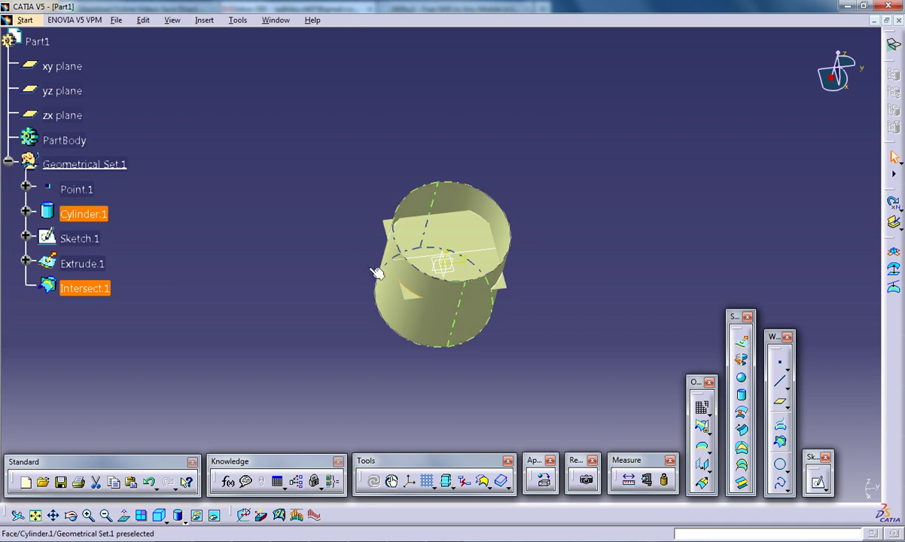
middle_drag(359, 258, 327, 313)
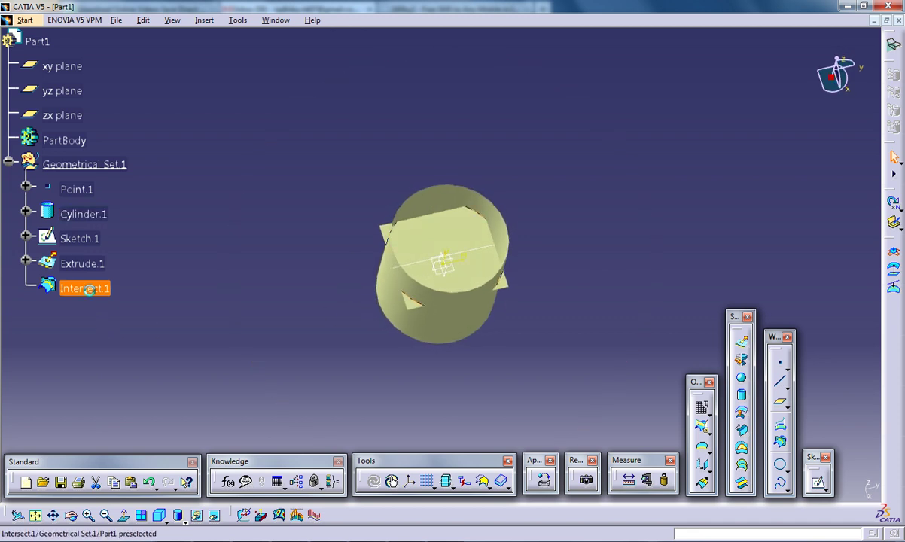
Disassemble Intersect.1 into the separate curves Circle.1 to Circle.4.
click(149, 367)
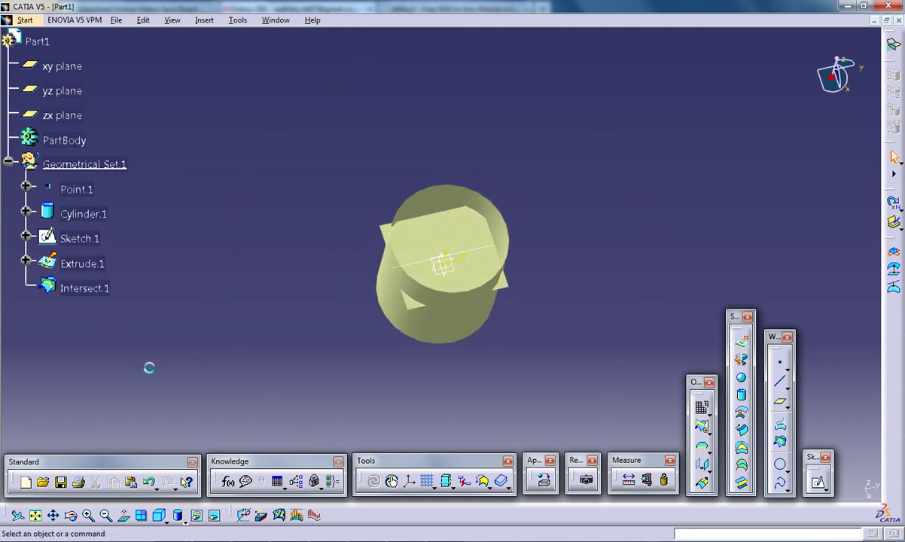
click(84, 288)
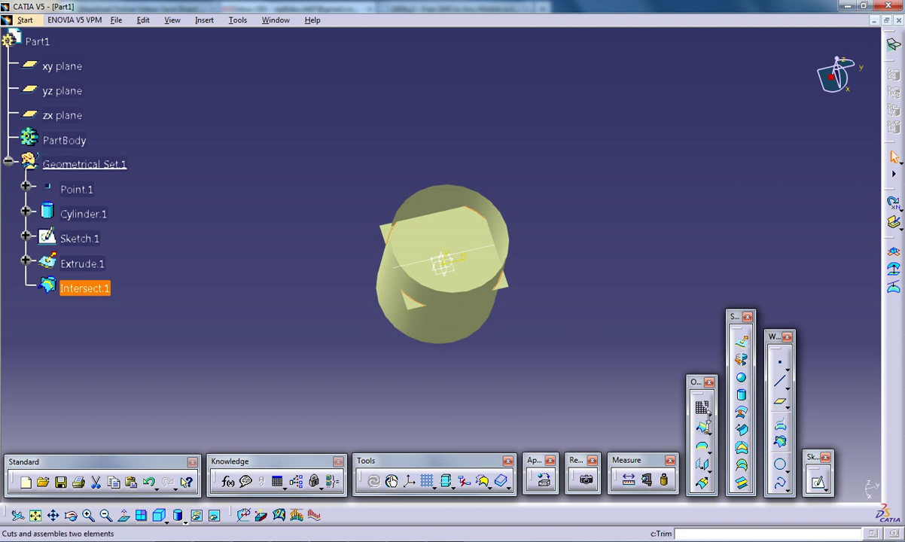
click(708, 430)
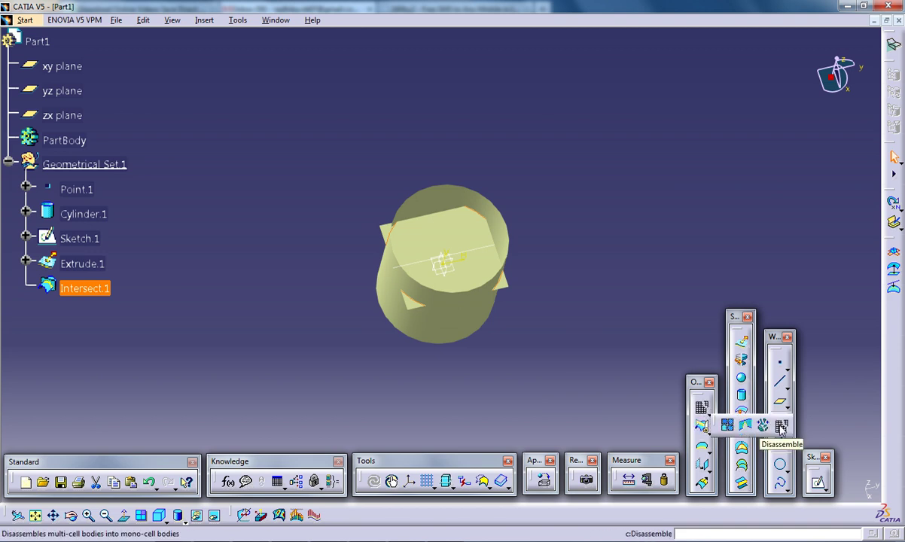
click(782, 427)
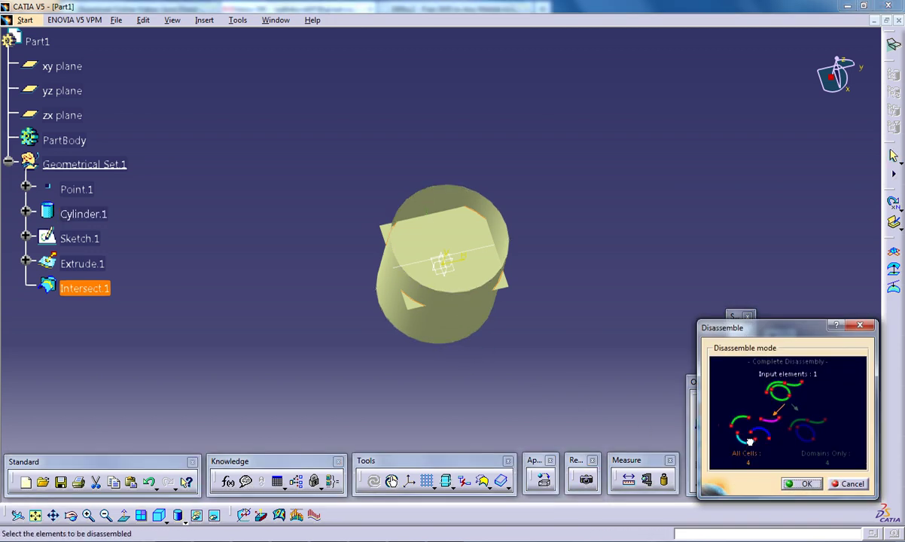
click(803, 488)
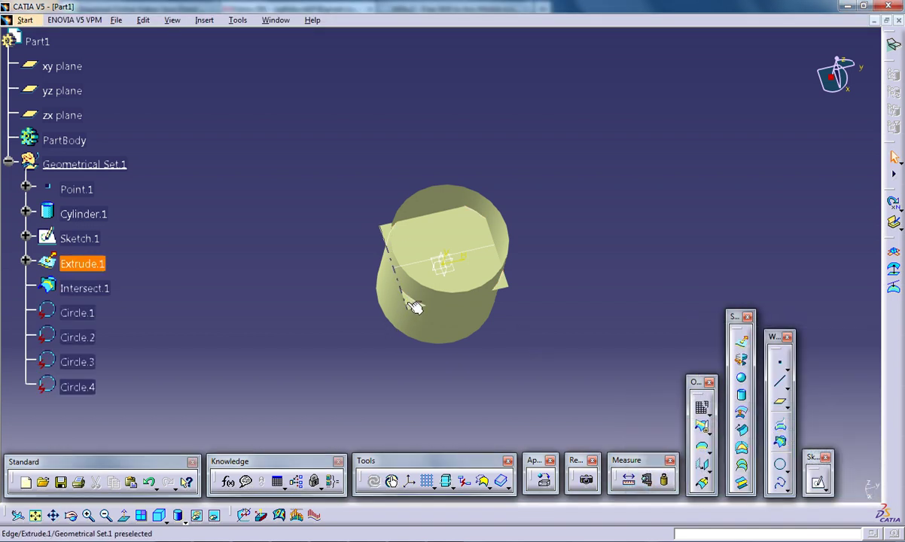
click(414, 301)
click(529, 309)
middle_drag(461, 319, 419, 299)
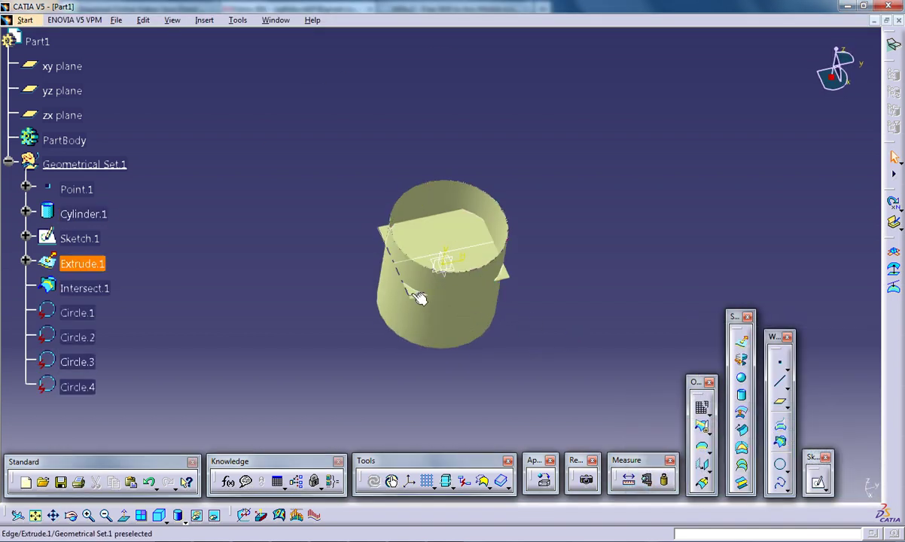
Trim Circle.3 against the Extrude.1 edge in Pieces mode to create Trim.1.
click(702, 427)
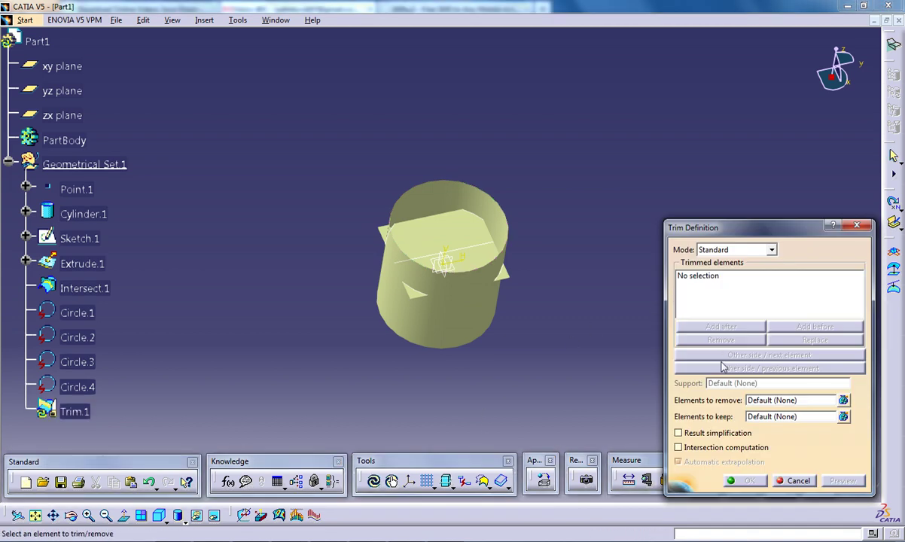
click(722, 249)
click(716, 268)
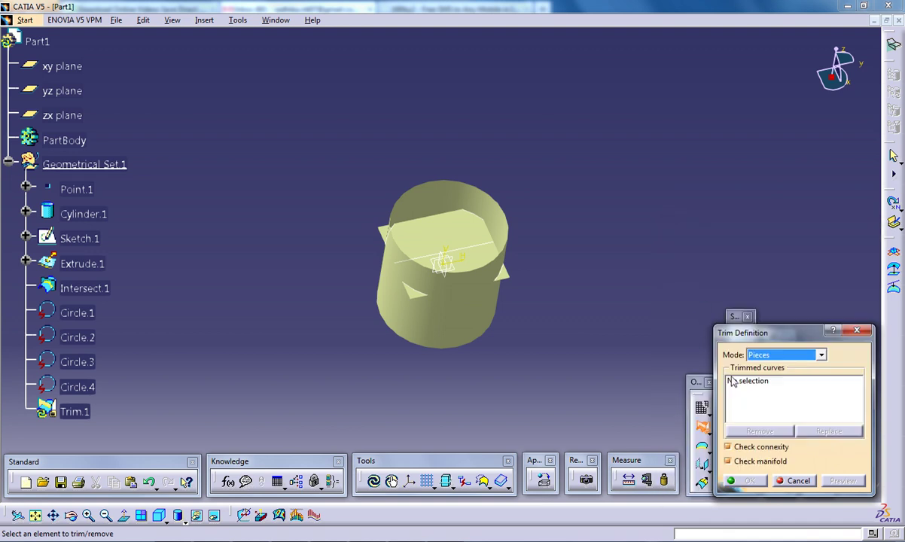
click(421, 300)
click(411, 295)
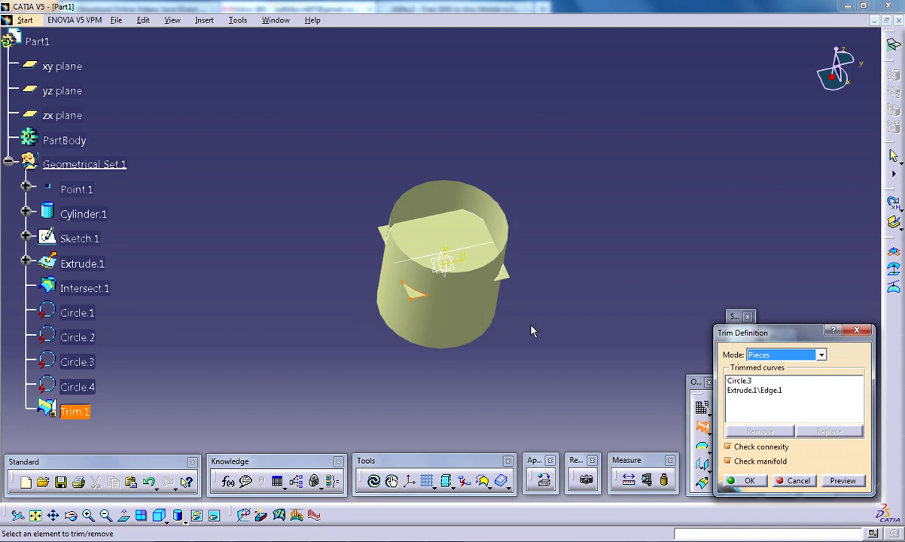
middle_drag(392, 268, 406, 308)
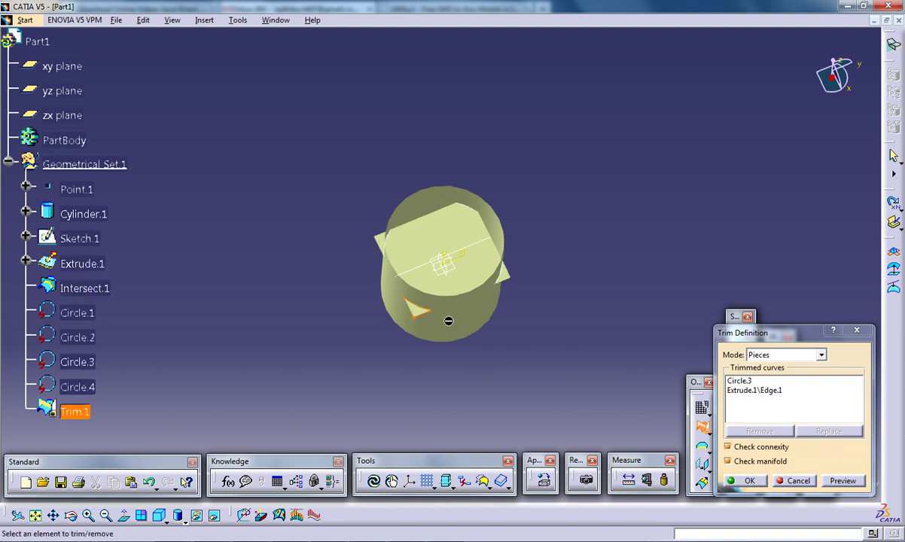
click(751, 482)
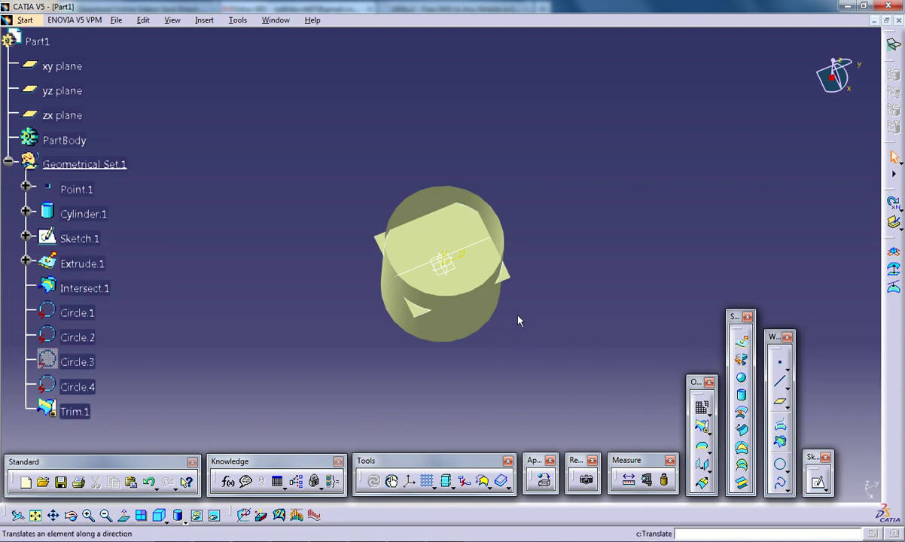
middle_drag(503, 311, 430, 277)
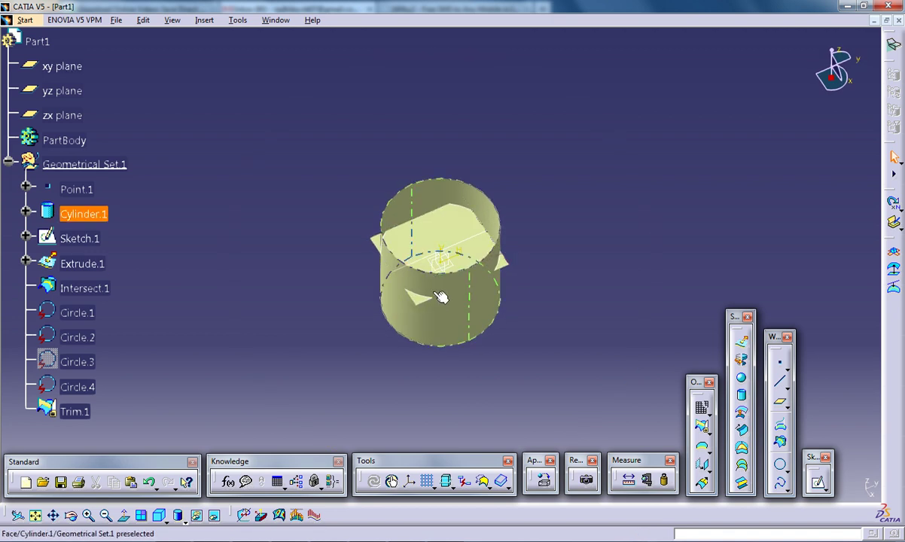
click(67, 413)
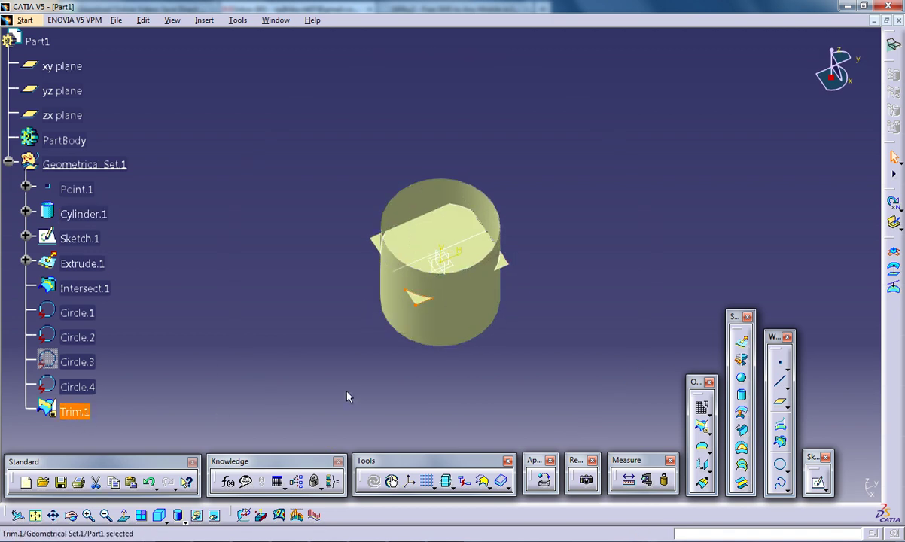
mouse_move(351, 328)
middle_down()
mouse_move(369, 346)
mouse_move(353, 314)
middle_up()
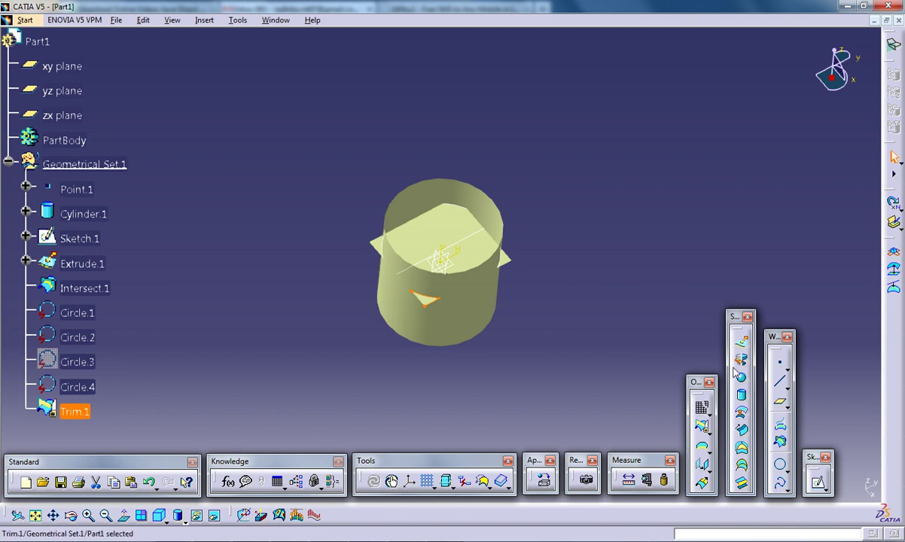
click(738, 345)
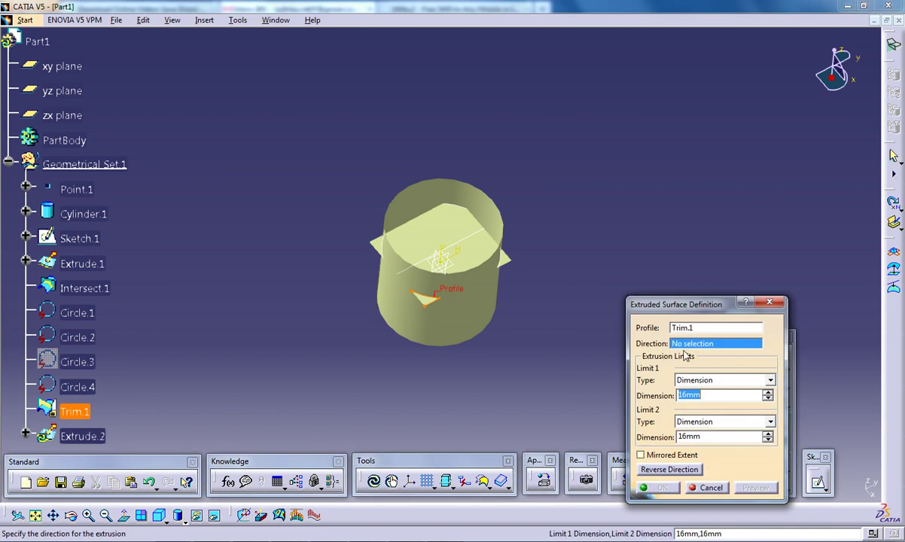
click(442, 258)
click(537, 307)
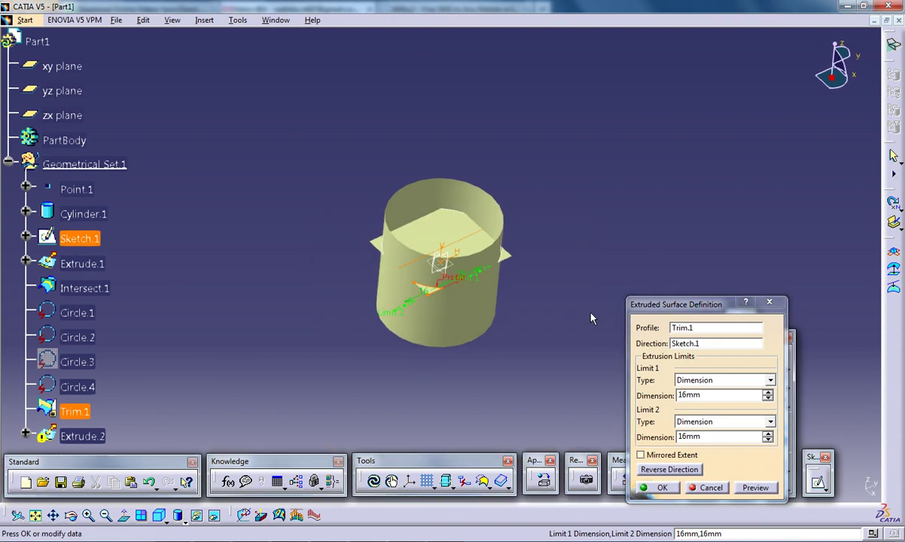
click(697, 344)
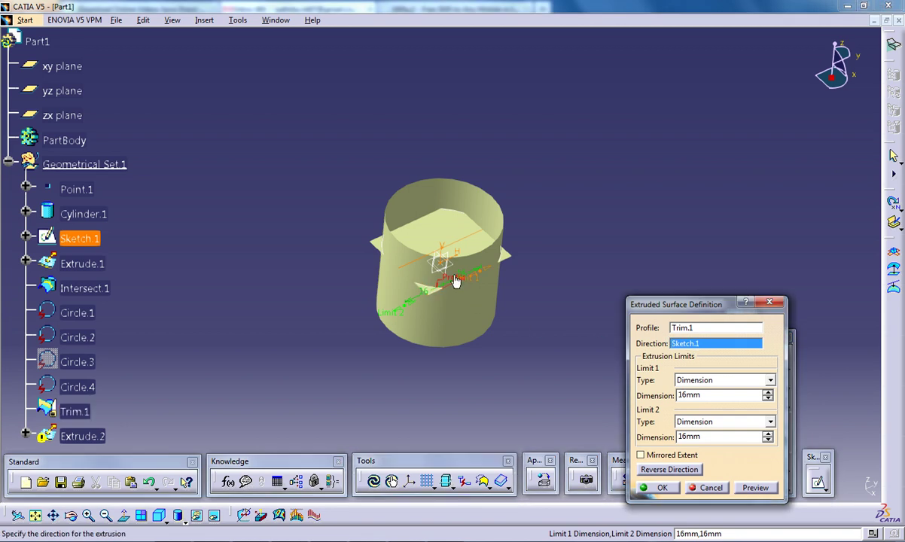
click(442, 254)
click(543, 314)
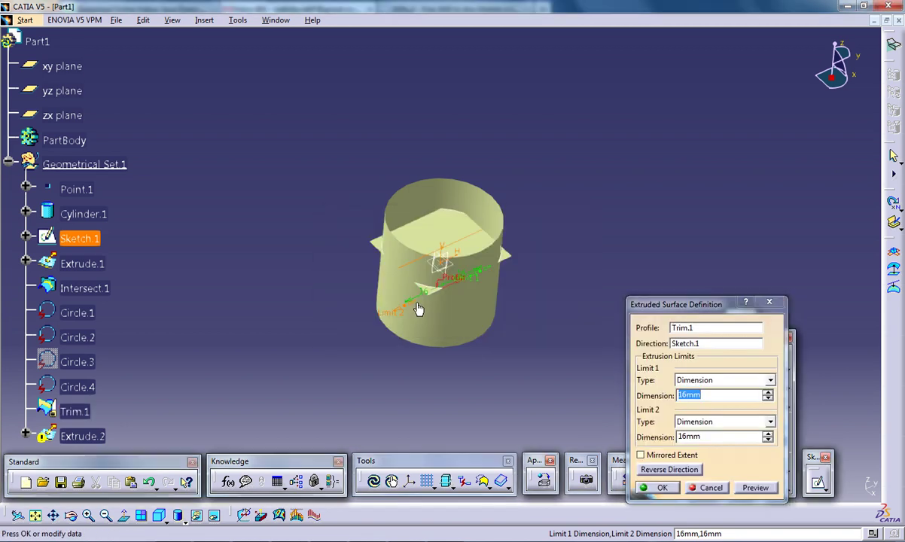
middle_drag(430, 257, 450, 247)
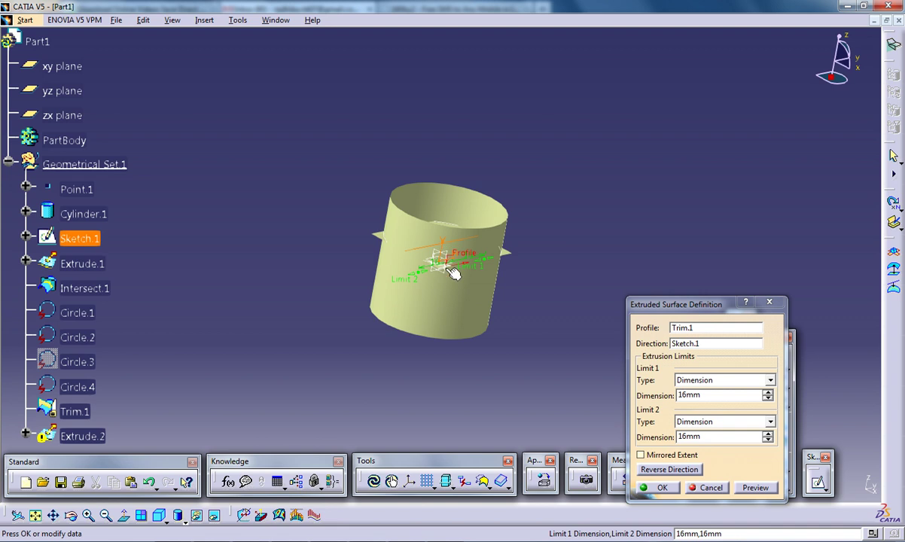
middle_drag(478, 283, 414, 329)
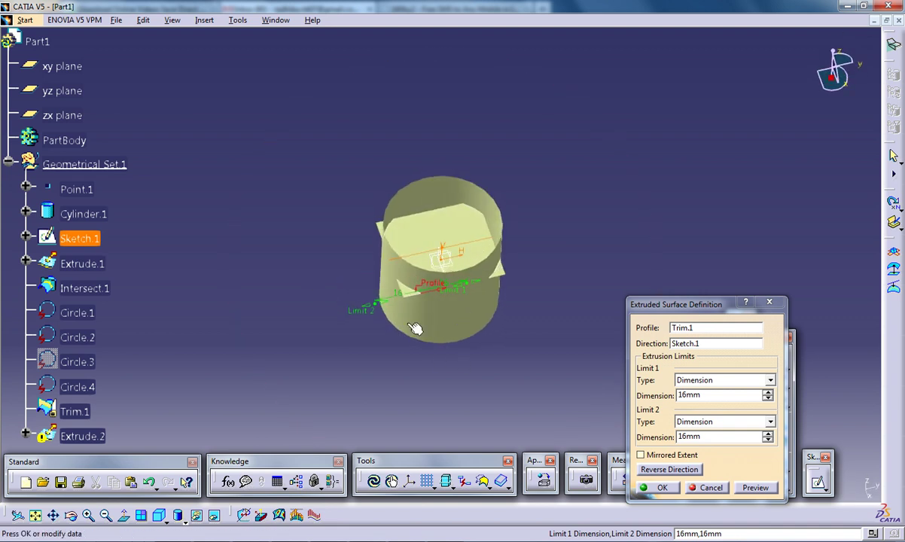
click(713, 491)
middle_drag(462, 314, 452, 252)
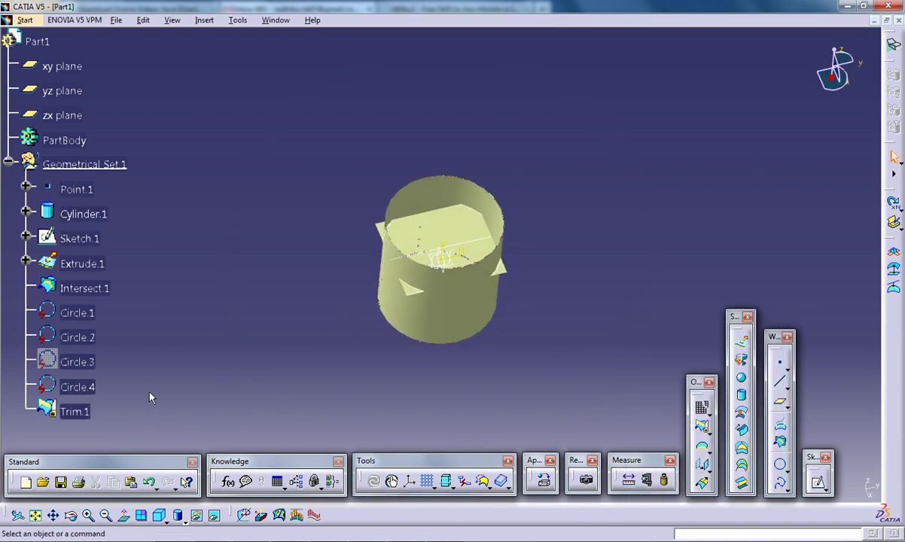
Draw a vertical line above the origin in a new yz-plane sketch, Sketch.2.
click(74, 412)
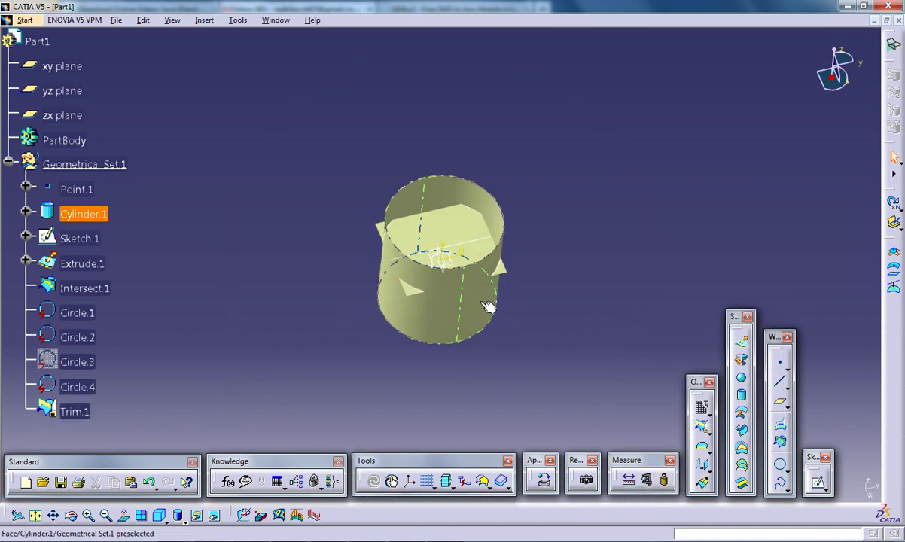
middle_drag(451, 316, 444, 226)
click(455, 258)
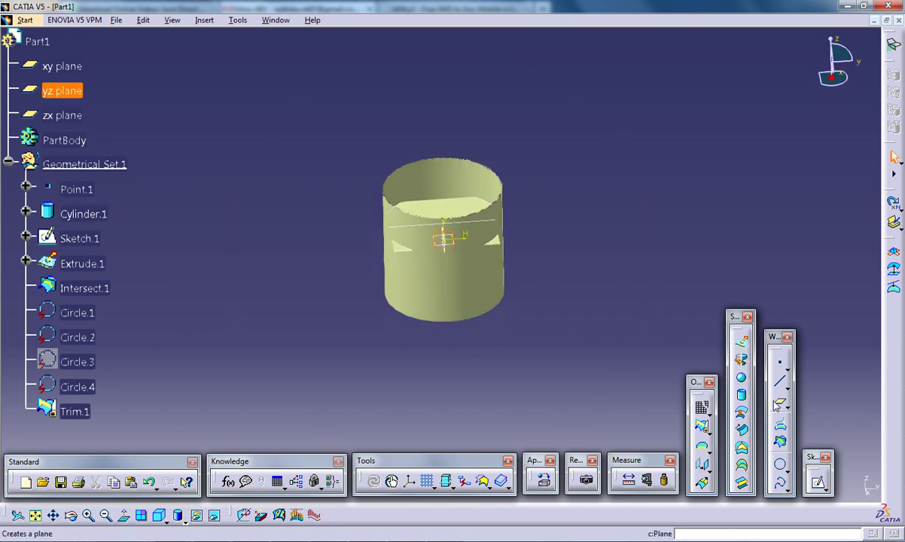
click(818, 482)
click(894, 450)
click(450, 208)
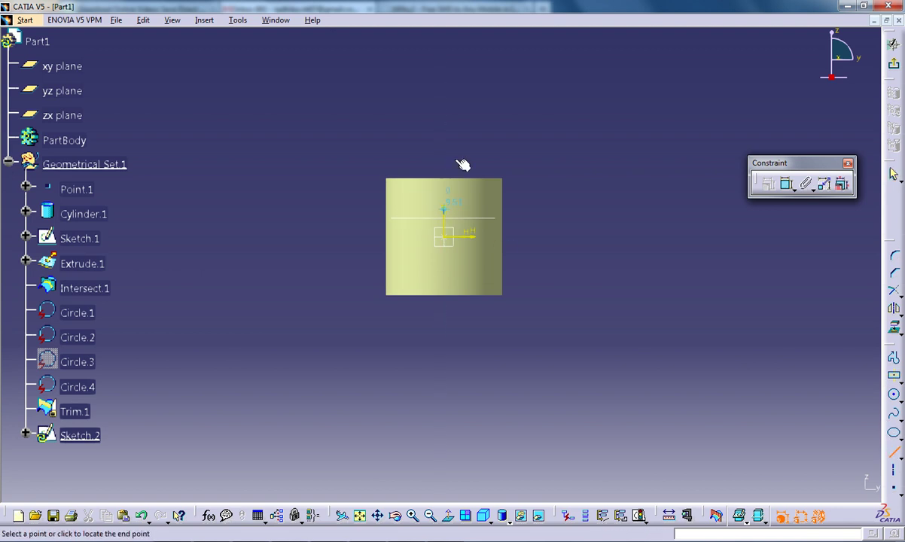
click(445, 108)
click(894, 66)
click(77, 412)
click(741, 341)
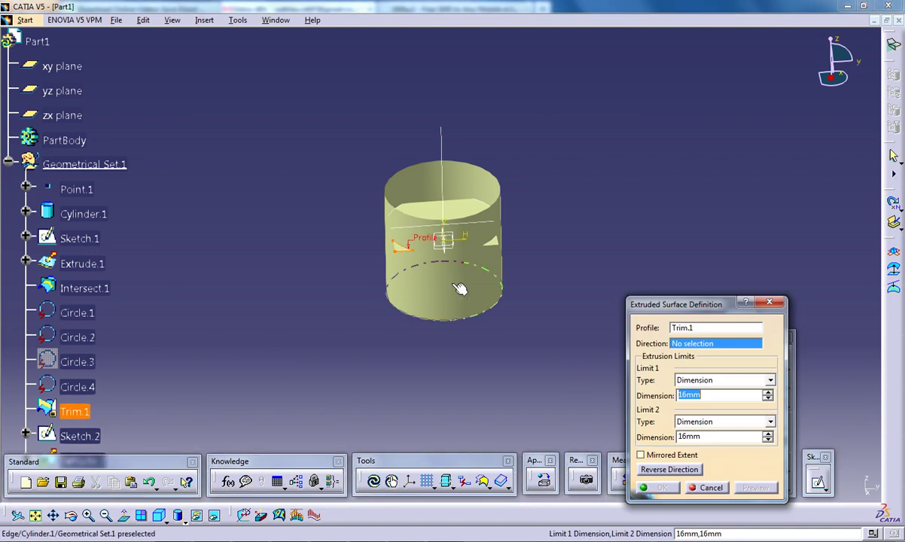
click(441, 176)
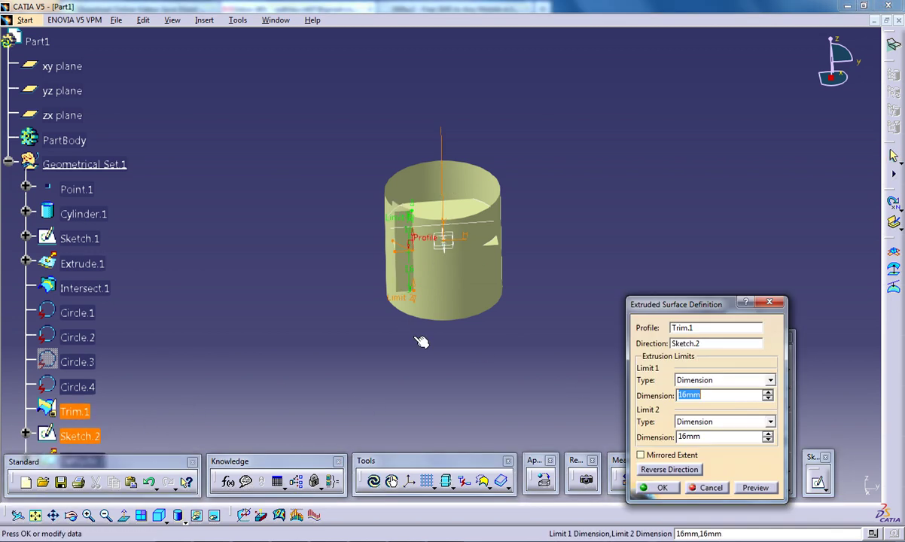
middle_drag(360, 214, 422, 248)
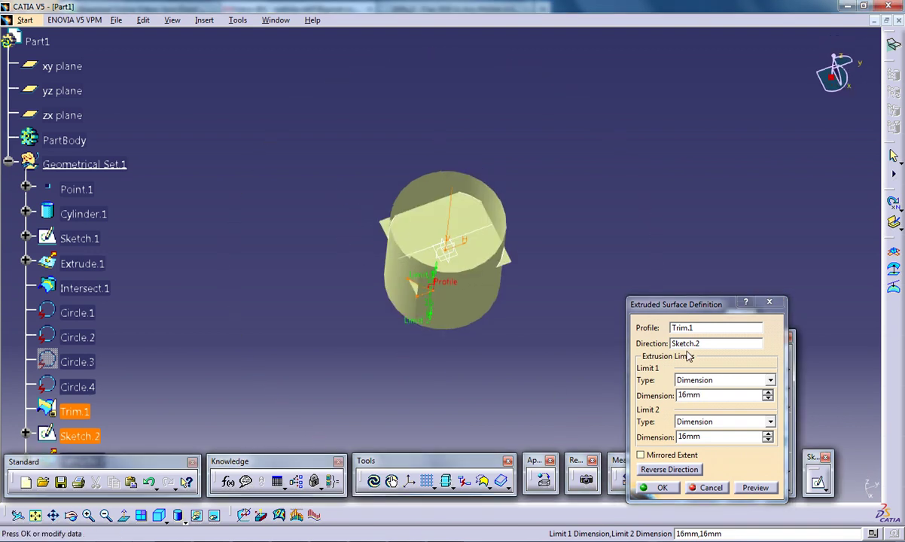
click(760, 395)
click(768, 392)
click(767, 392)
click(767, 392)
middle_drag(359, 256, 501, 169)
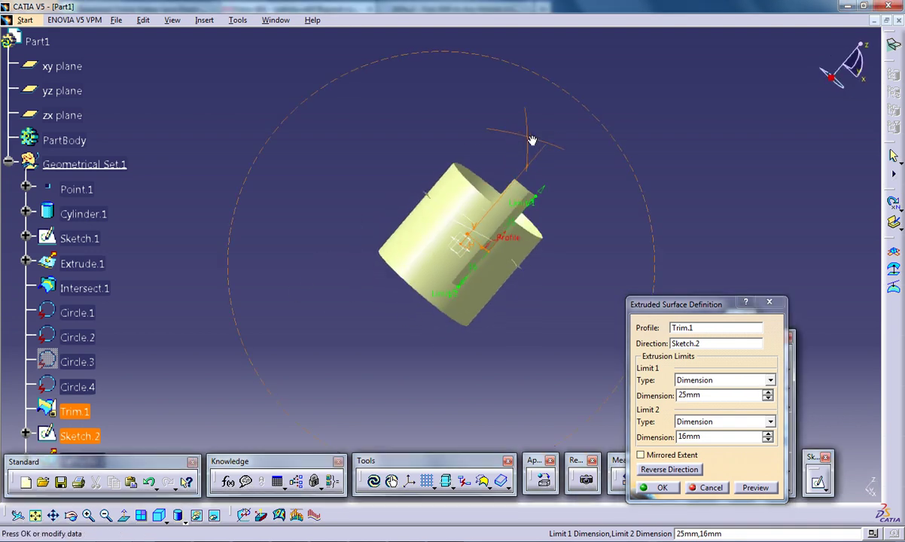
middle_drag(552, 139, 245, 186)
middle_drag(295, 251, 480, 284)
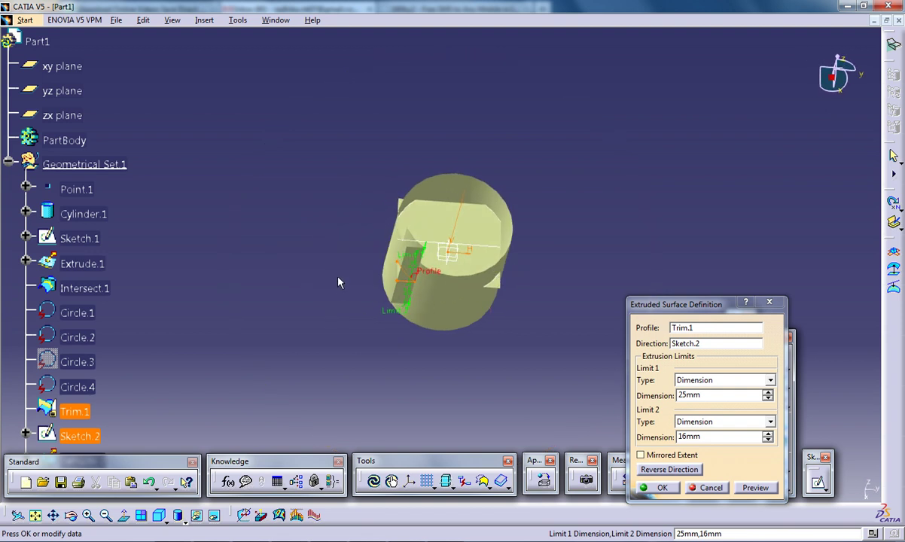
middle_drag(338, 282, 317, 331)
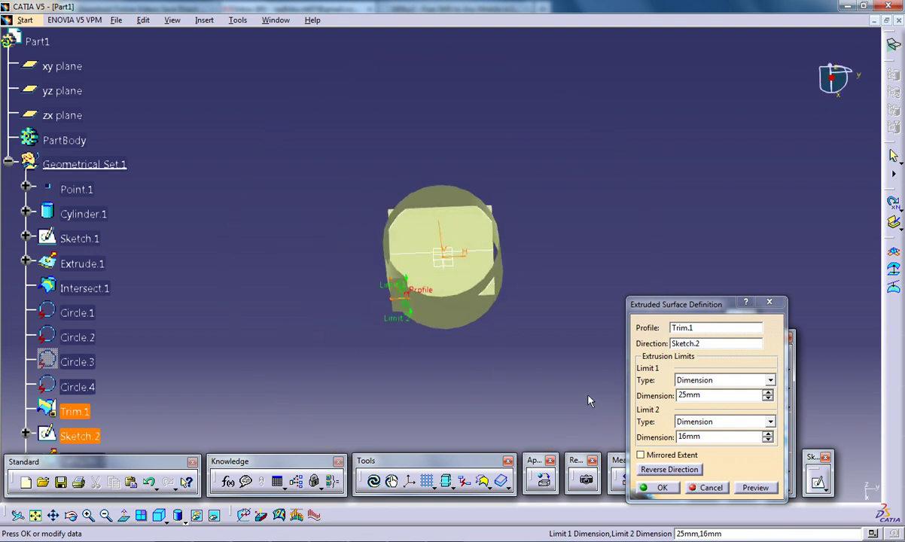
Discard the pending extrusion, then try a Standard-mode trim and cancel it.
click(706, 488)
middle_drag(505, 368, 550, 280)
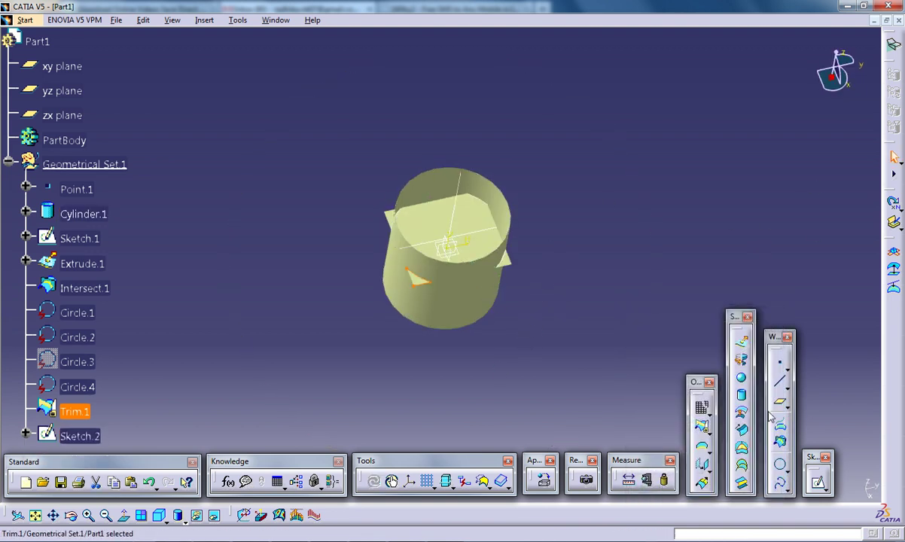
click(701, 426)
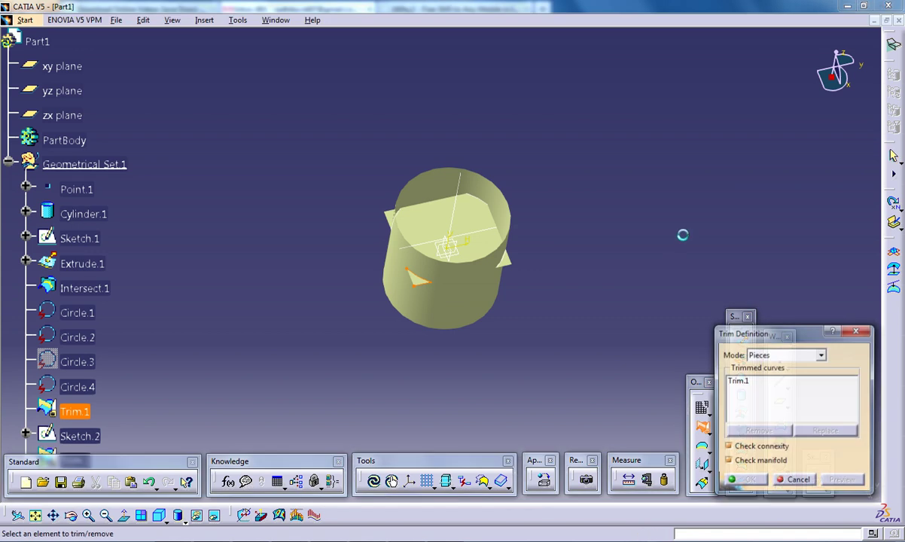
click(799, 354)
click(780, 367)
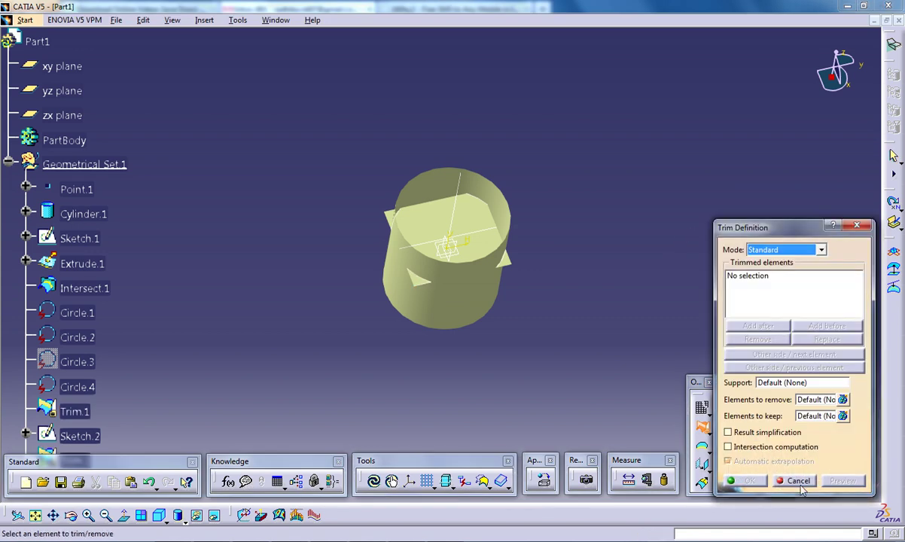
click(800, 484)
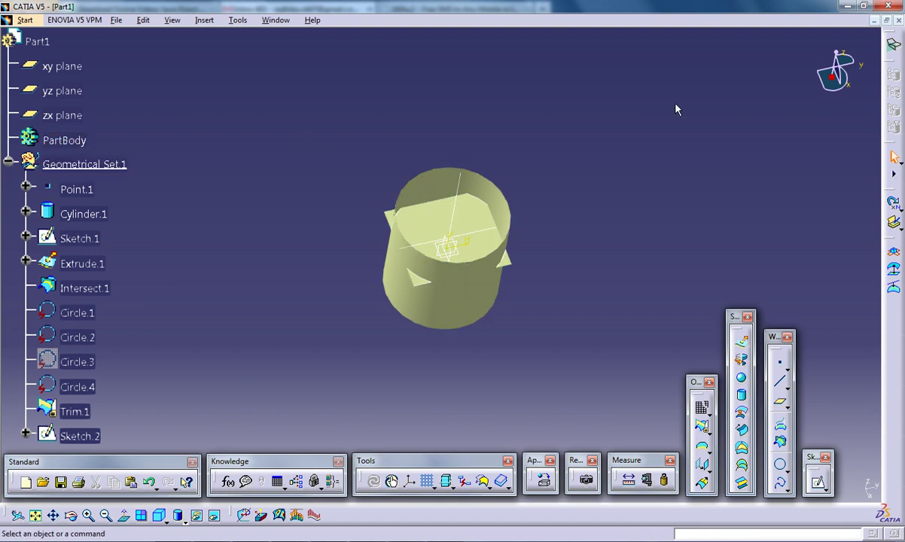
Close the old part without saving and start a new Wireframe and Surface Design part.
click(898, 20)
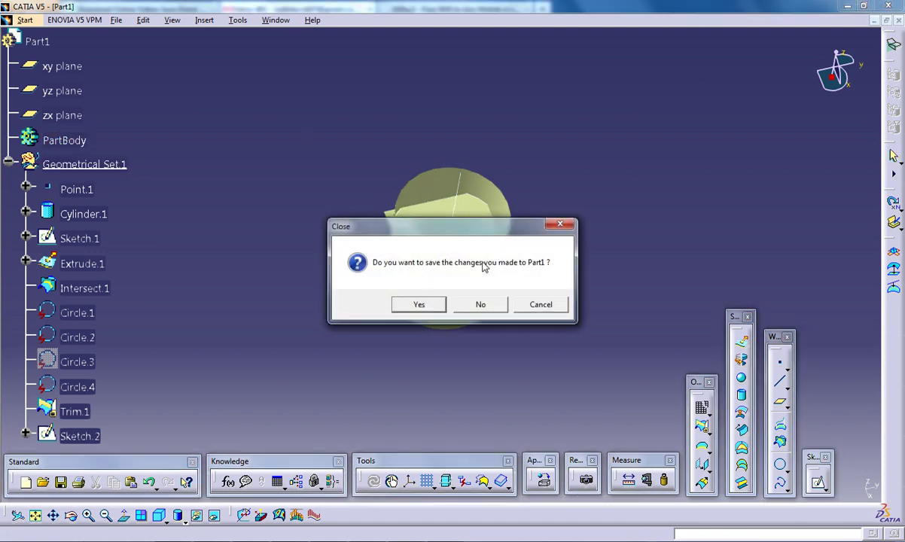
click(478, 305)
click(15, 20)
mouse_move(49, 53)
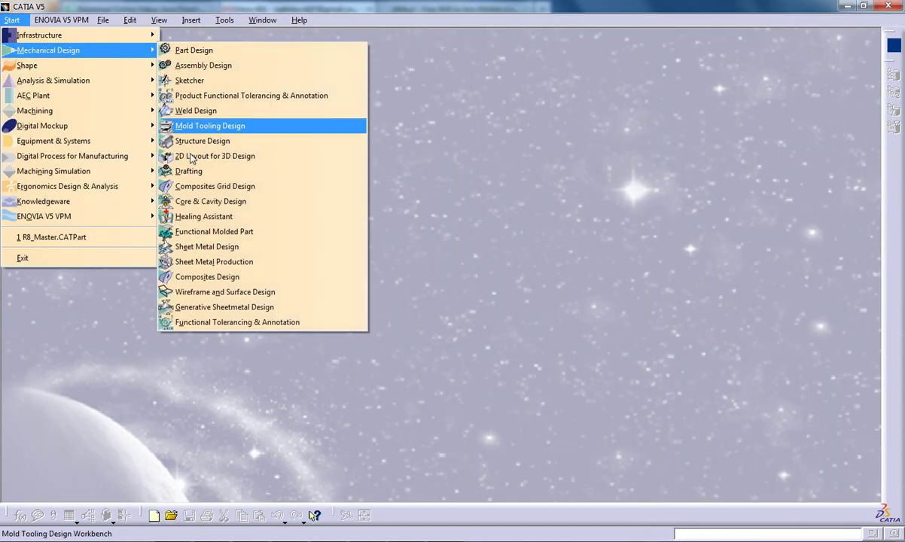
click(210, 292)
click(419, 256)
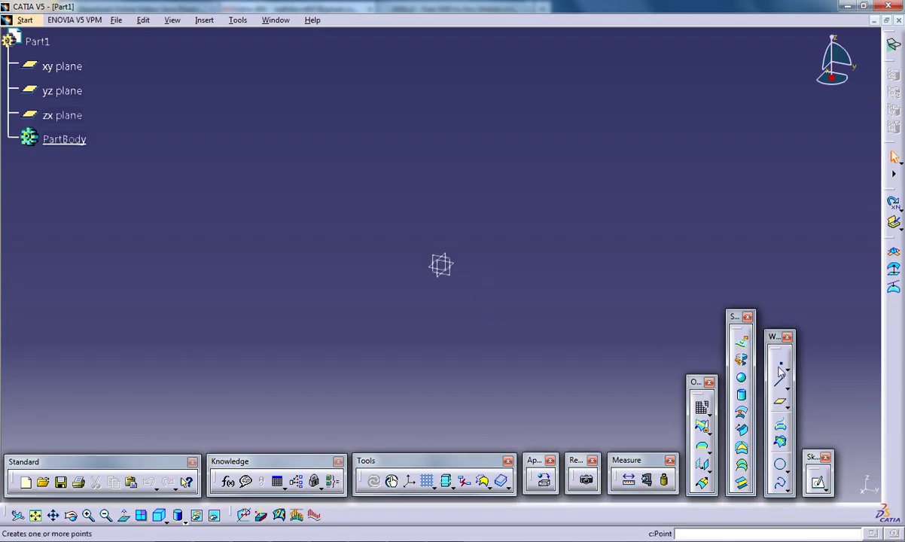
Create Point.1 at the origin and a 20mm-radius cylinder on it, normal to xy.
click(780, 366)
click(748, 476)
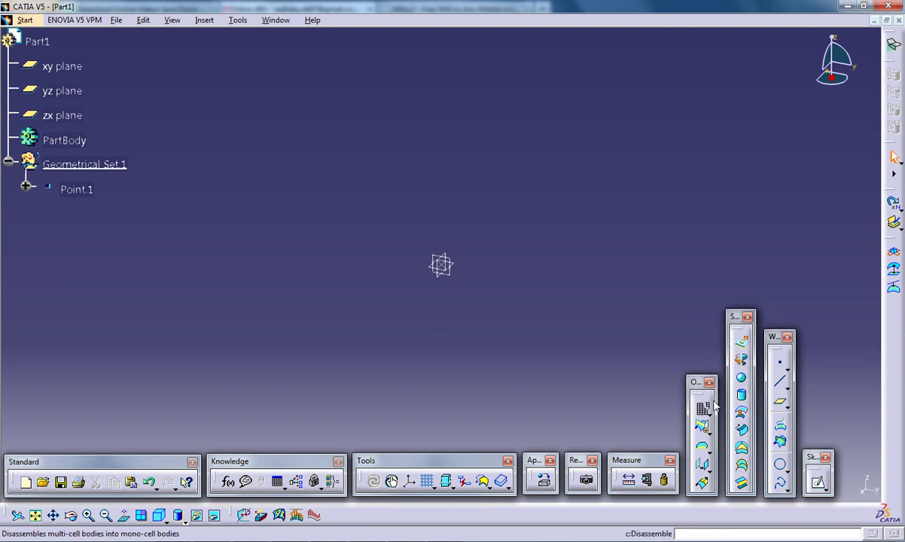
click(742, 393)
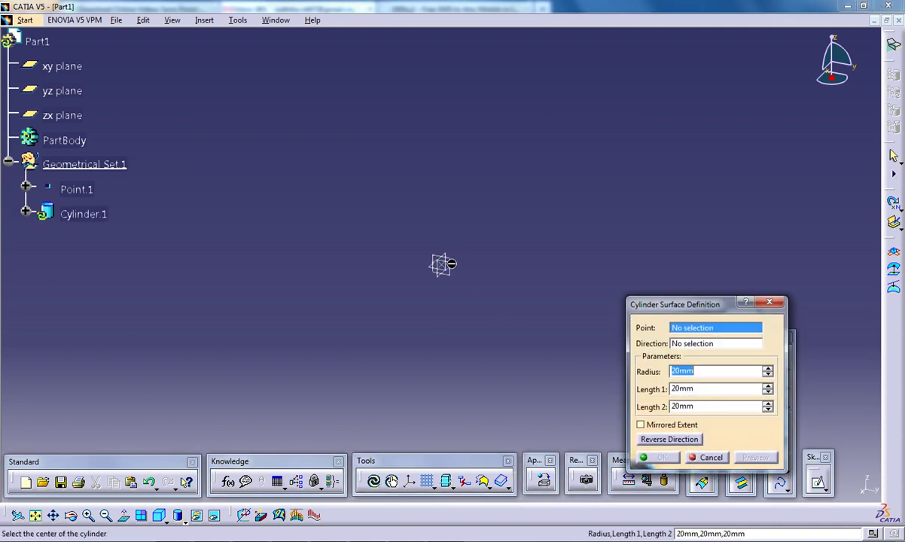
click(443, 265)
click(458, 267)
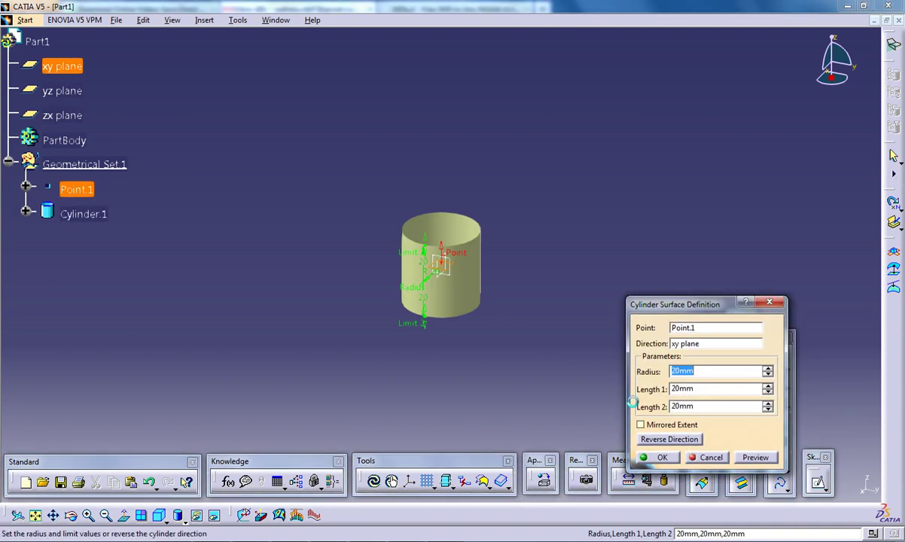
click(676, 464)
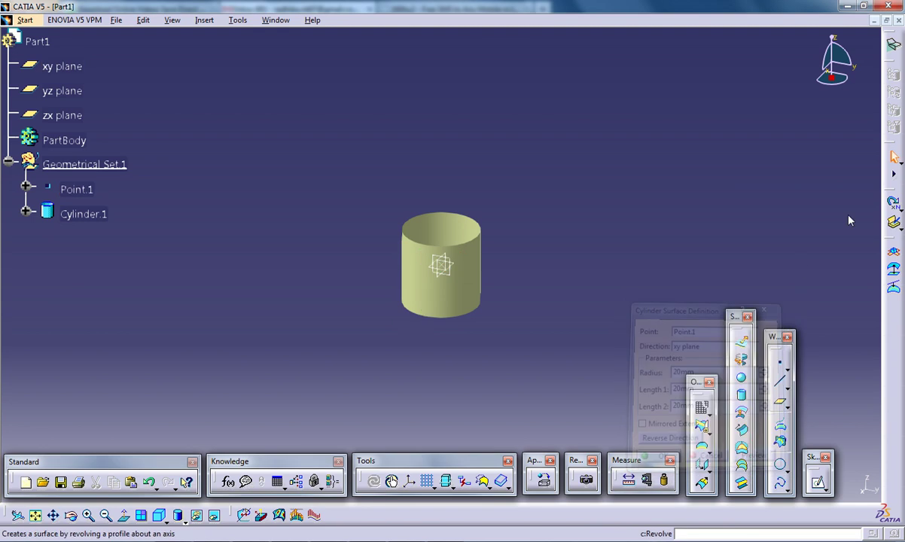
click(457, 275)
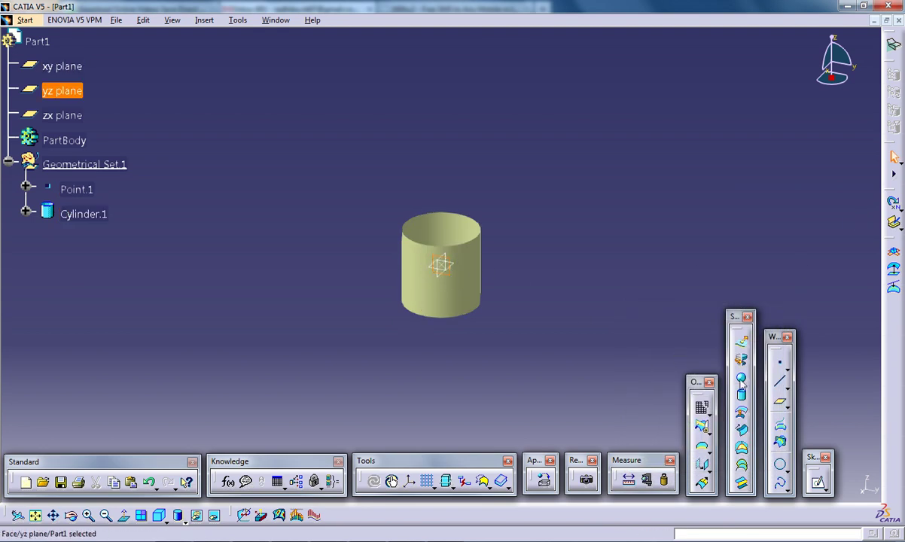
Sketch a five-point wavy spline on the yz plane through the origin.
click(818, 482)
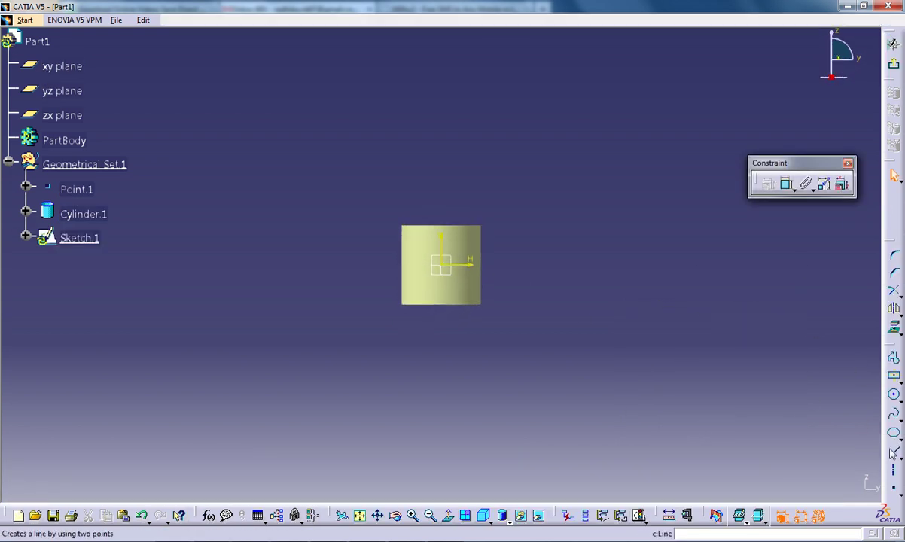
click(894, 450)
click(351, 264)
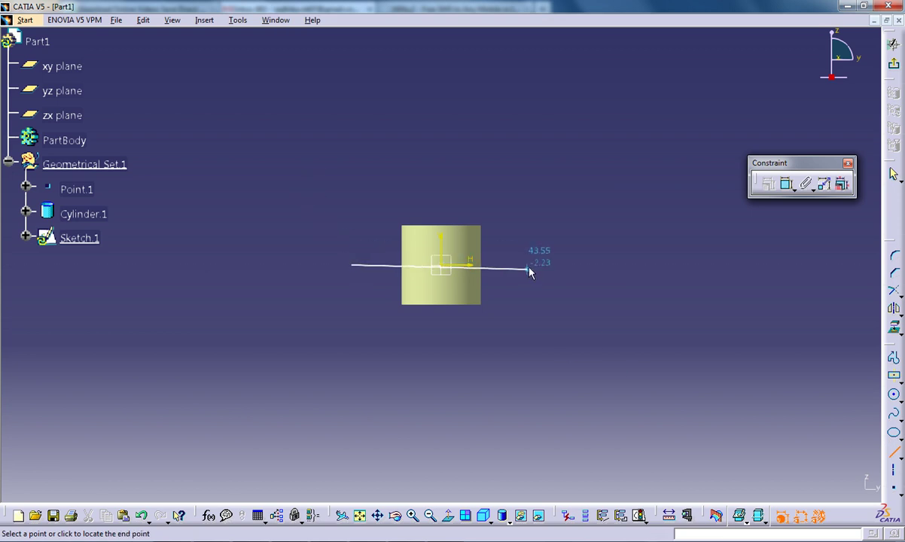
key(Escape)
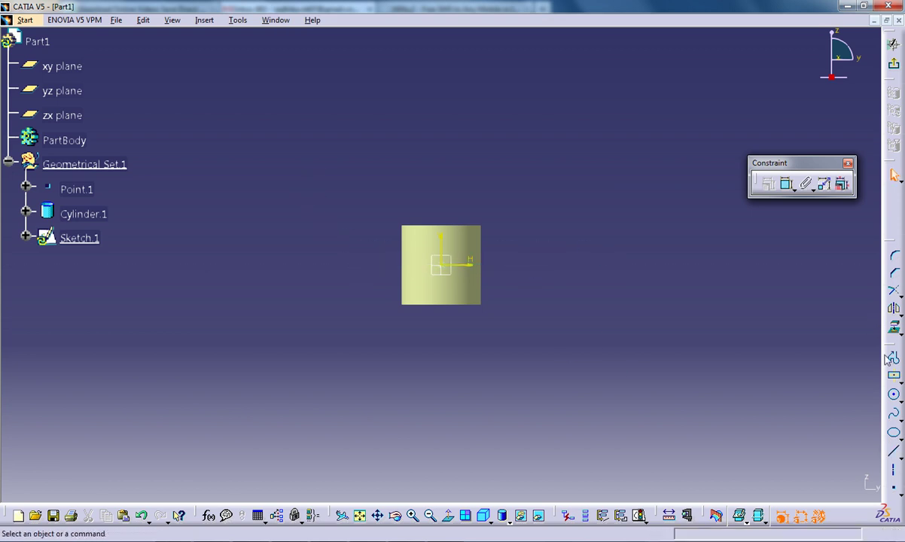
click(894, 415)
click(350, 265)
click(379, 244)
click(437, 261)
click(477, 280)
double_click(531, 247)
Extrude the wavy spline 35 mm with mirrored extent into a surface slicing the cylinder.
click(895, 67)
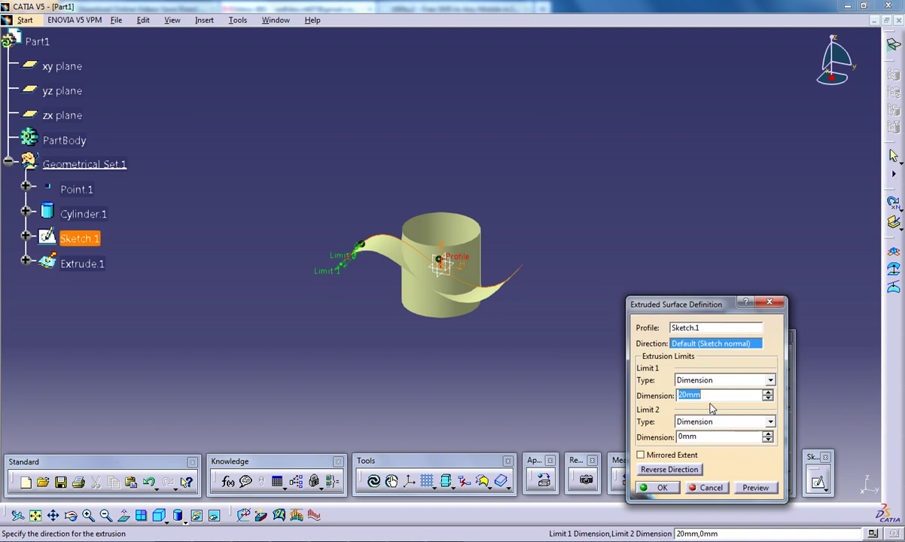
text(35)
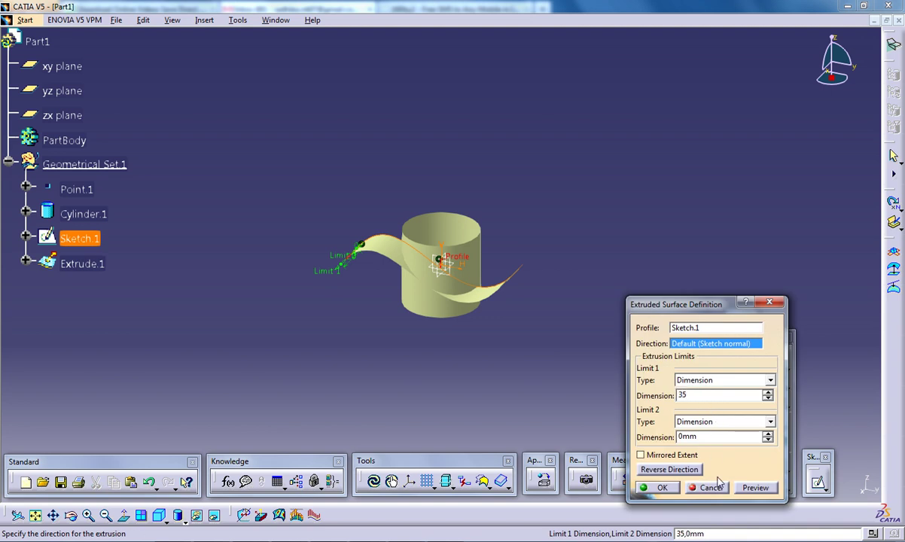
click(668, 454)
click(656, 488)
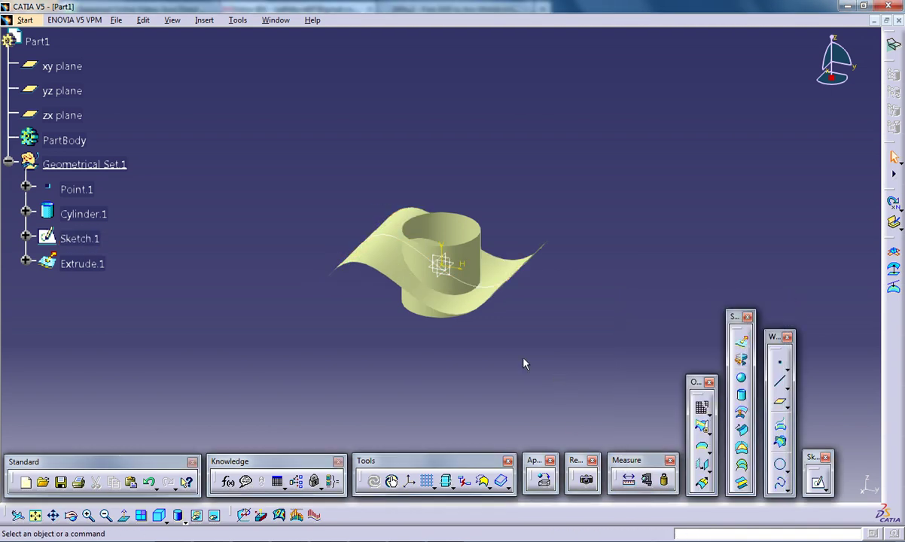
middle_drag(482, 334, 606, 357)
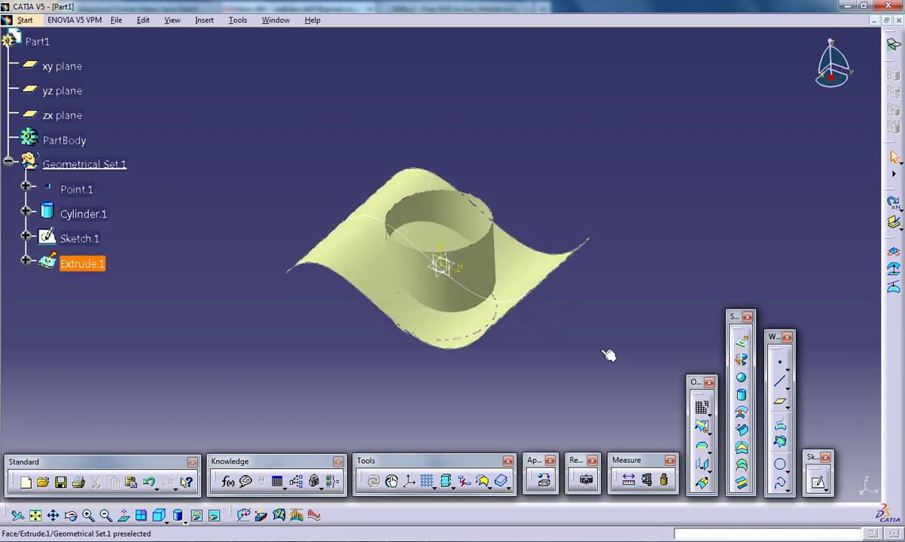
Set up a Standard-mode trim of Extrude.1 and Cylinder.1, then inspect its preview from several angles.
click(702, 428)
click(771, 249)
click(723, 259)
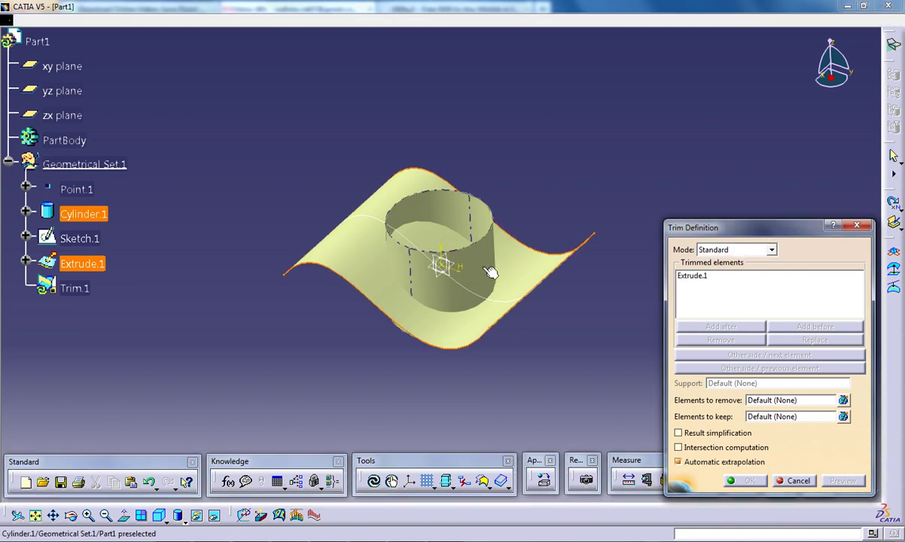
click(535, 269)
click(491, 268)
middle_drag(482, 264, 617, 256)
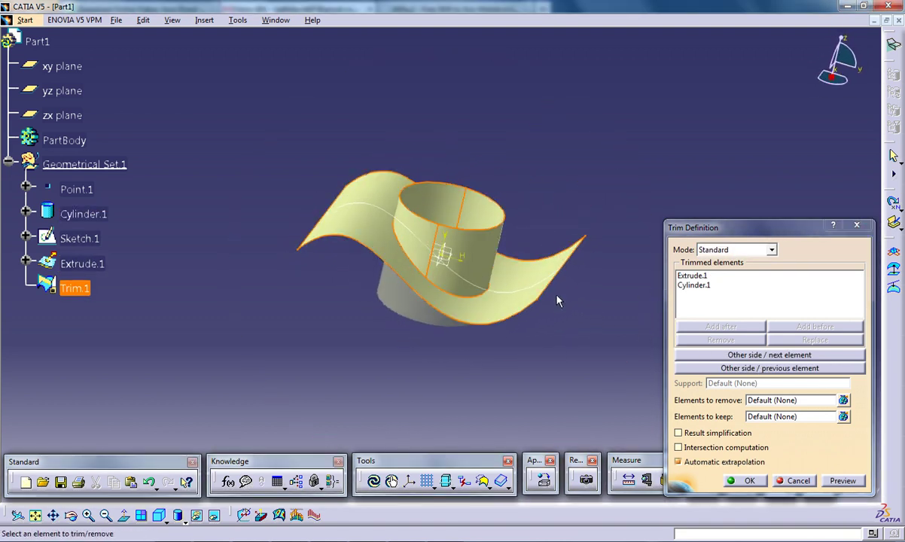
middle_drag(514, 287, 608, 320)
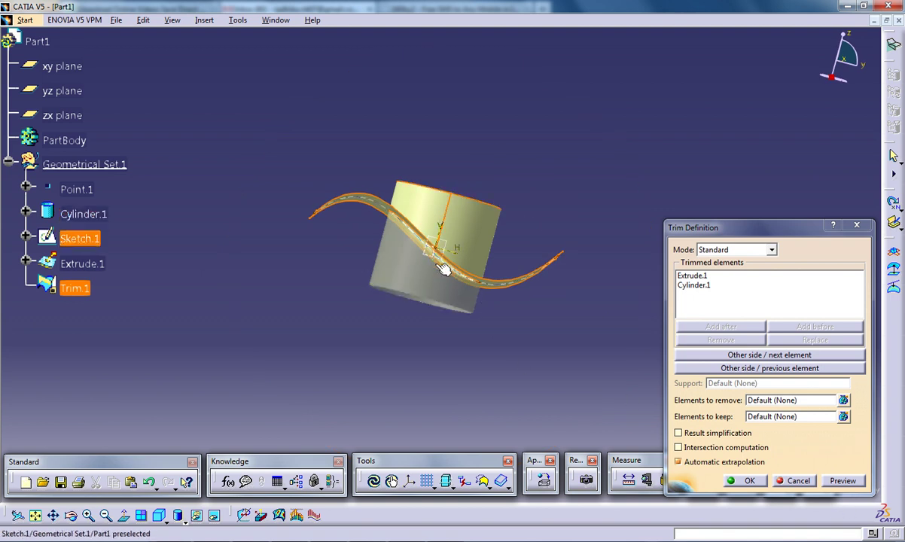
middle_drag(467, 228, 459, 280)
middle_drag(530, 238, 497, 331)
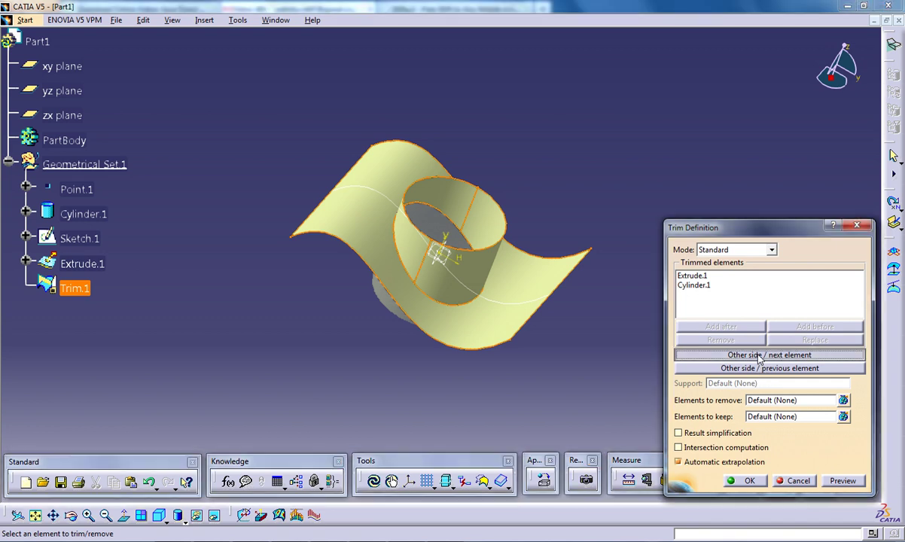
Cycle the kept side between cylinder portions and the holed wavy surface, checking each preview.
click(759, 355)
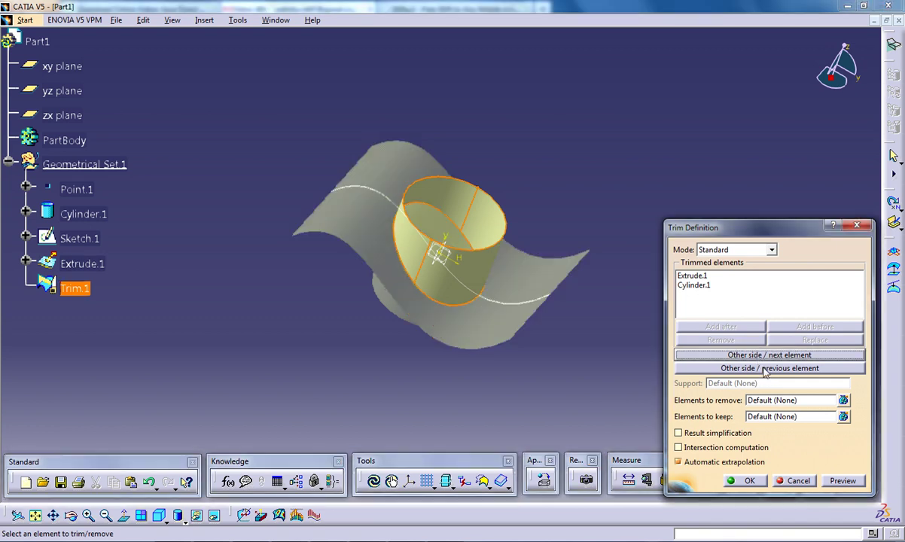
click(765, 369)
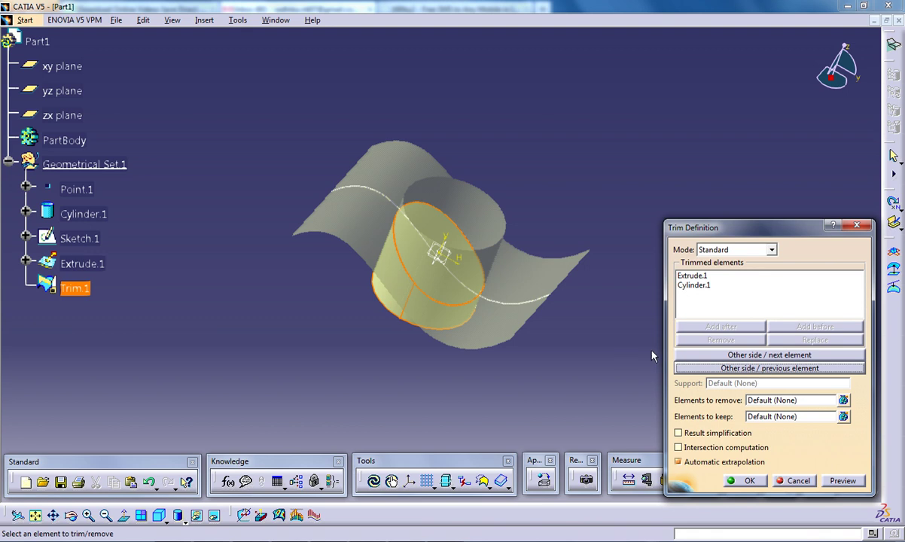
click(749, 356)
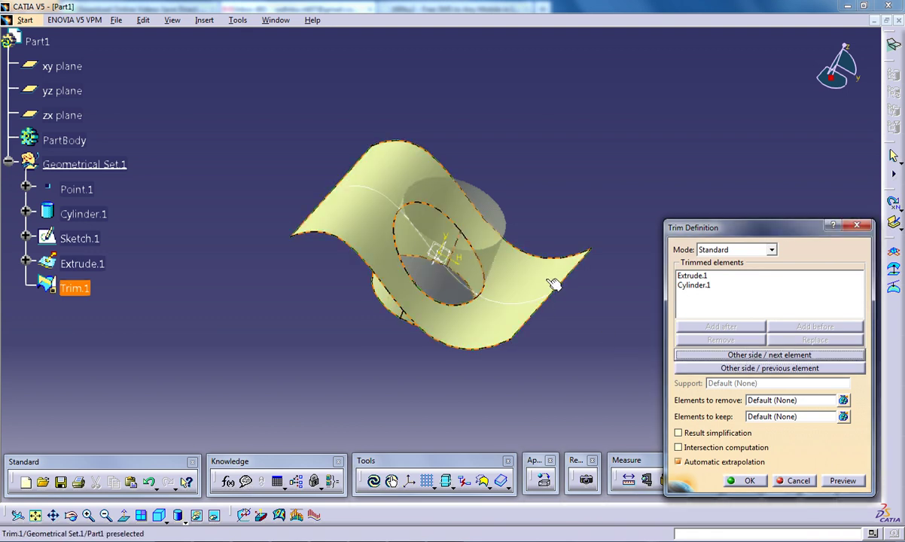
middle_drag(549, 280, 466, 241)
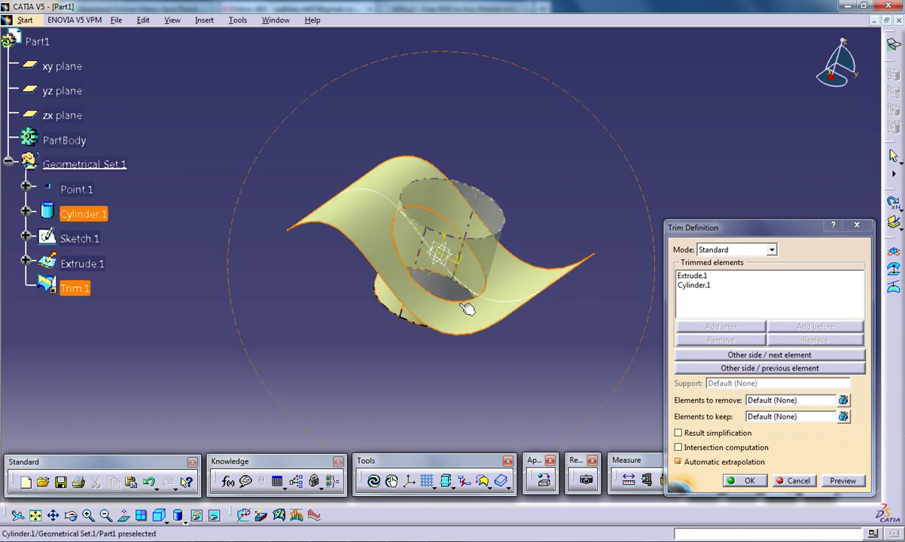
Return to keeping the cylinder, flip which cylinder side remains, and keep Standard mode.
click(774, 355)
middle_drag(583, 350, 414, 273)
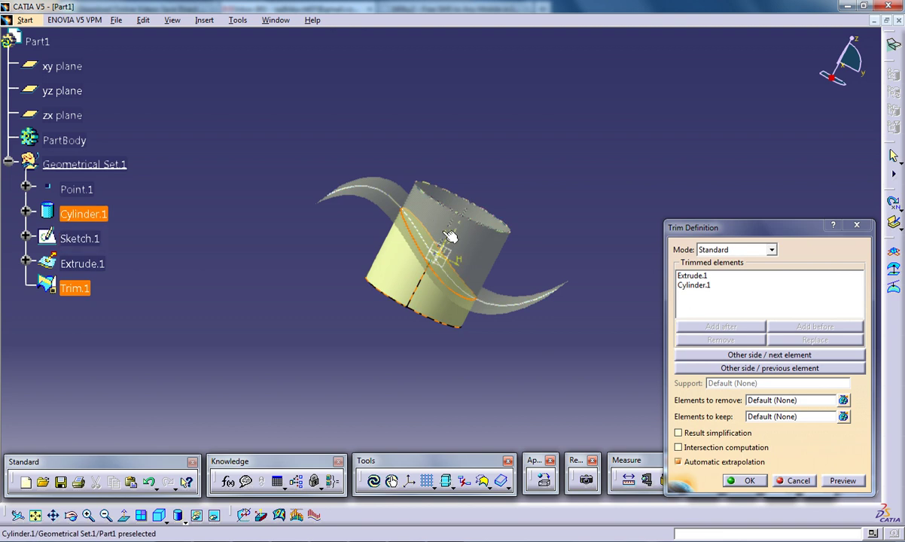
middle_drag(490, 229, 572, 286)
click(734, 354)
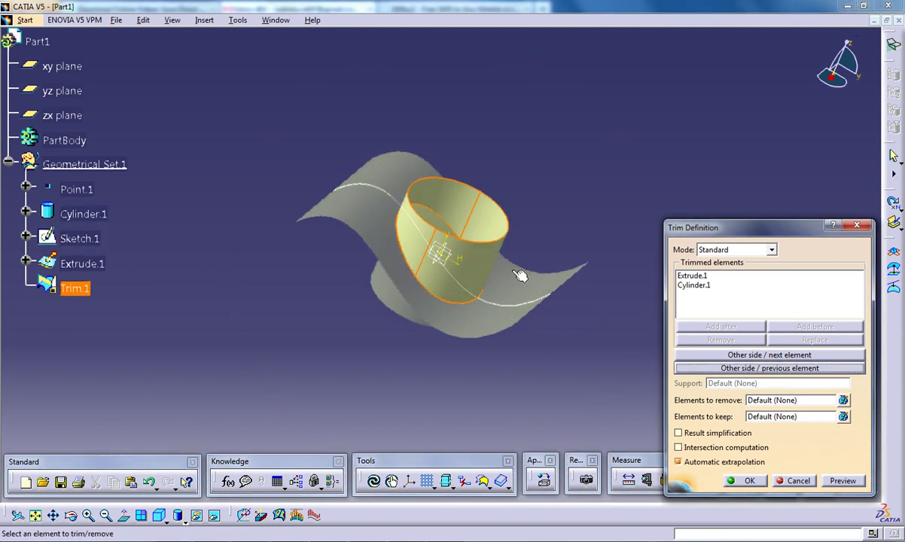
middle_drag(484, 252, 454, 241)
click(741, 356)
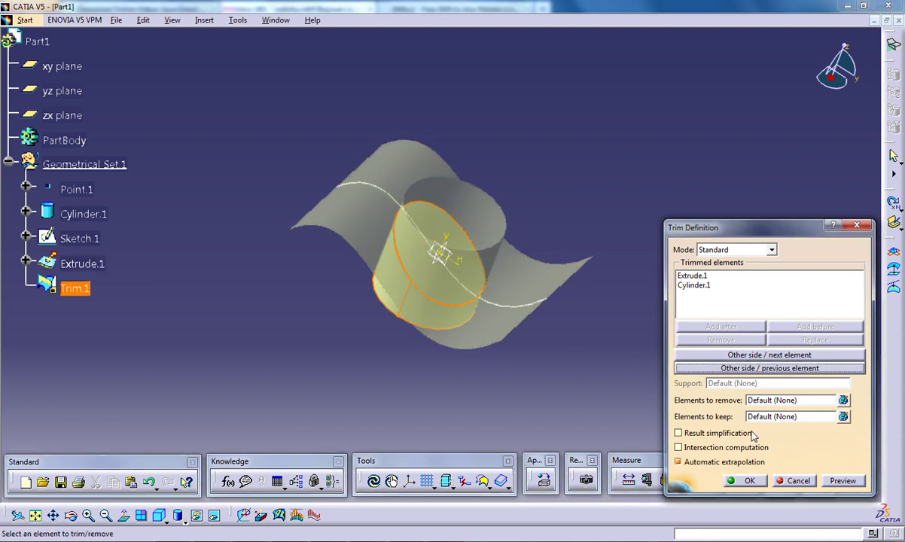
click(735, 250)
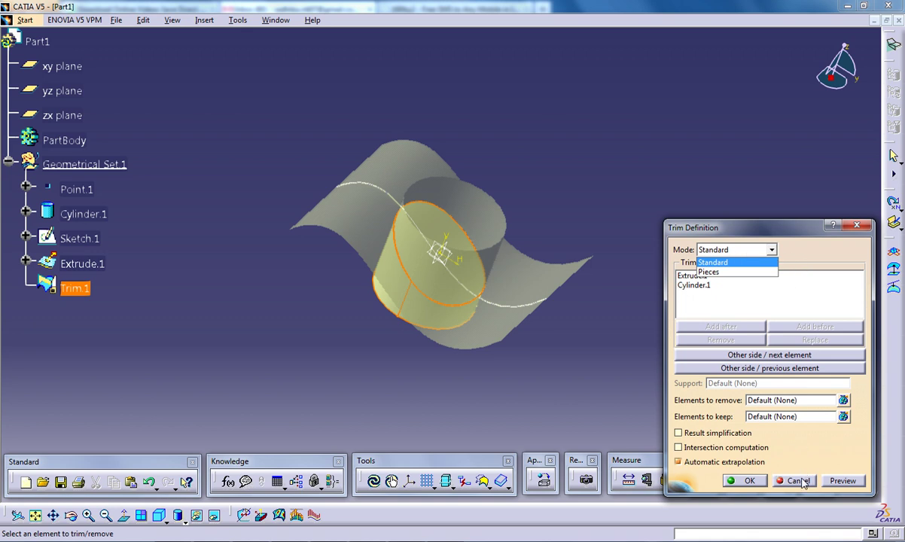
click(649, 423)
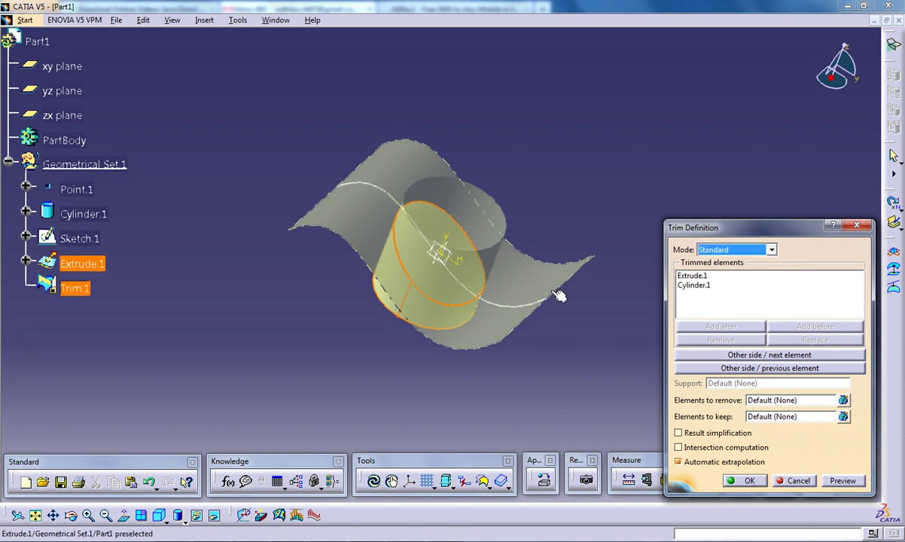
click(734, 480)
middle_drag(561, 286, 551, 241)
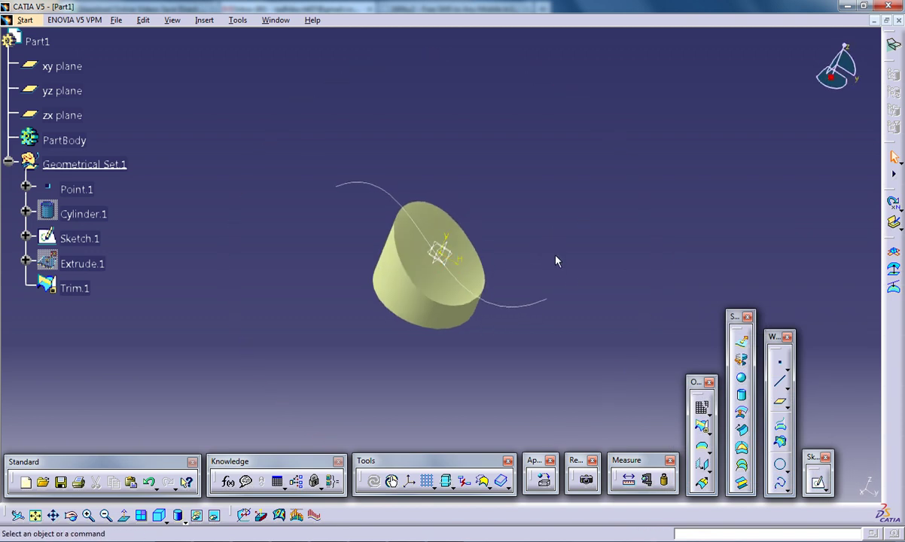